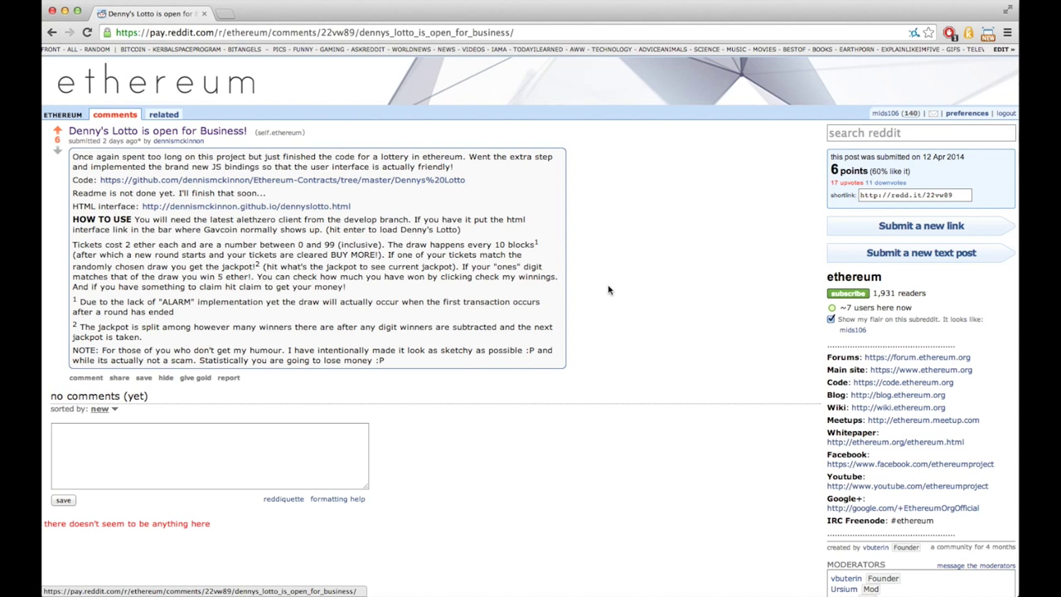
Step: Copy the HTML interface link for Denny's Lotto from the Reddit post
left_click(358, 207)
left_click_drag(358, 207, 142, 208)
key("super+c")
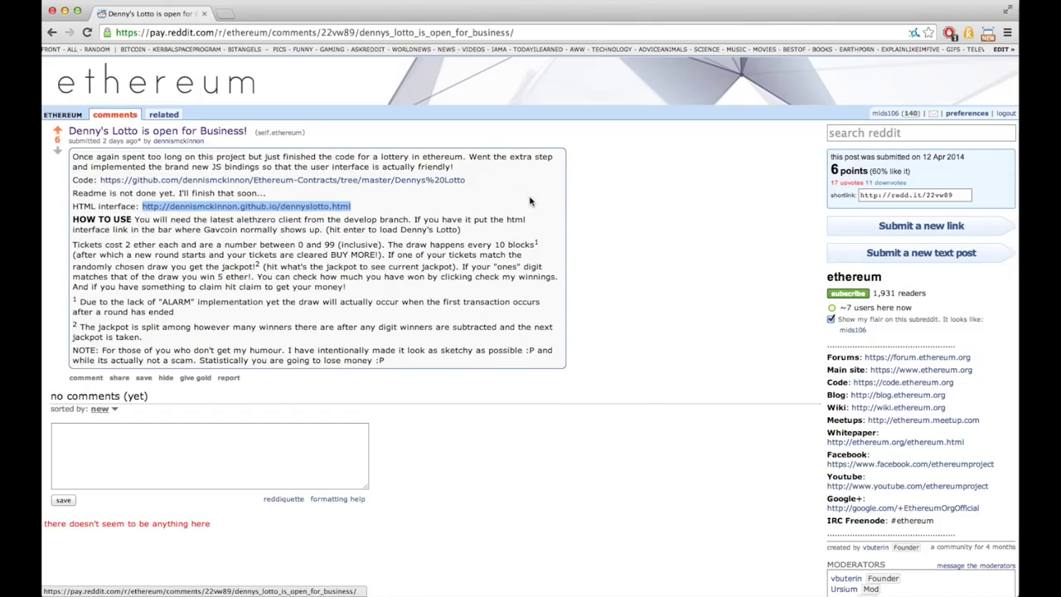
left_click(454, 206)
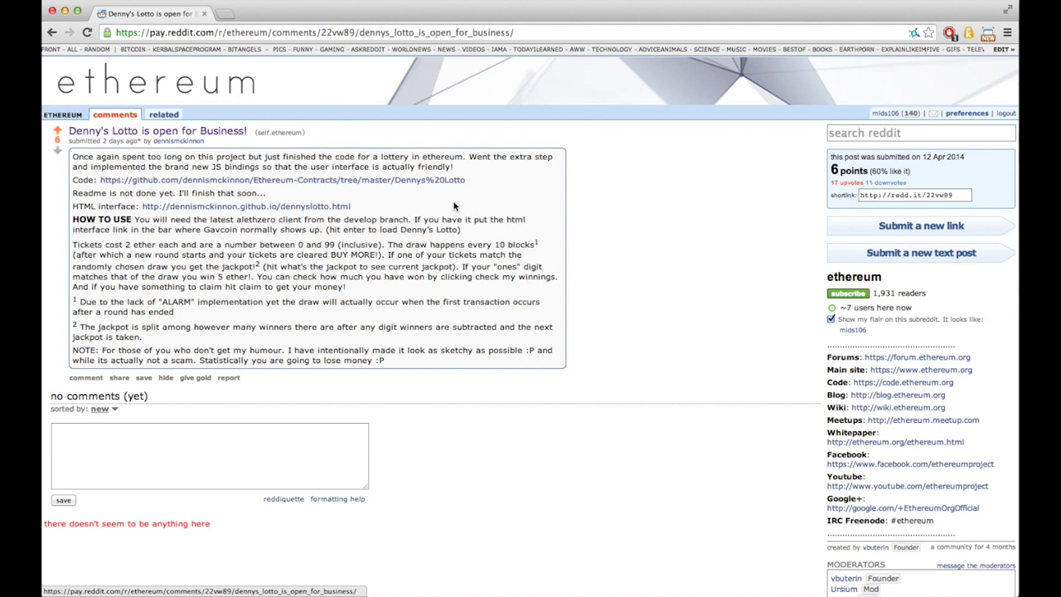
Step: Switch to AlethZero and paste the copied Denny's Lotto link as the address of its built-in browser
key("super+Tab")
key("super+Tab")
key("super+Tab")
key("super+Tab")
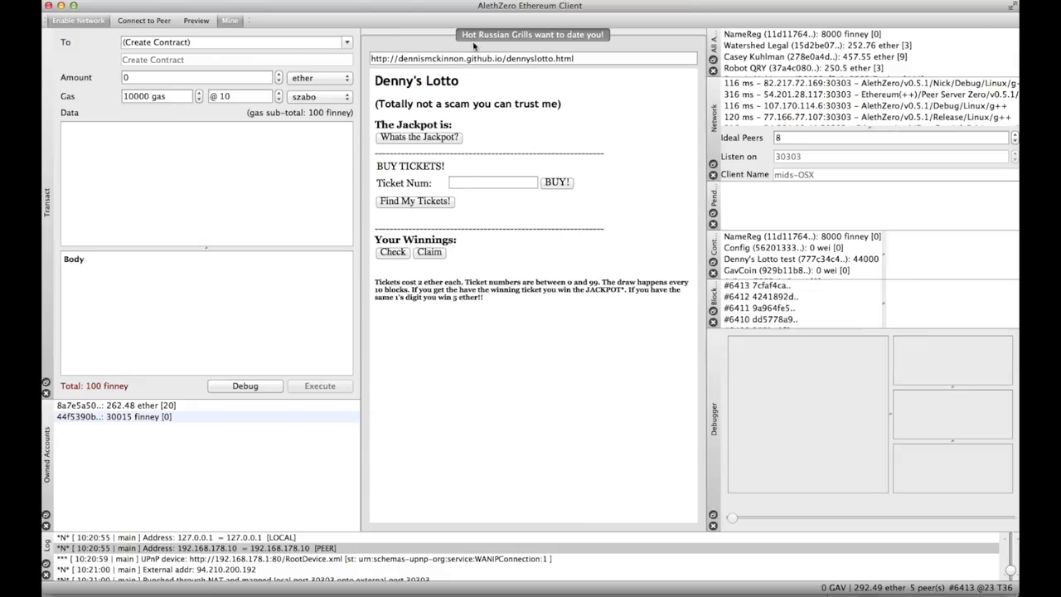
left_click(478, 59)
key("super+a")
key("super+v")
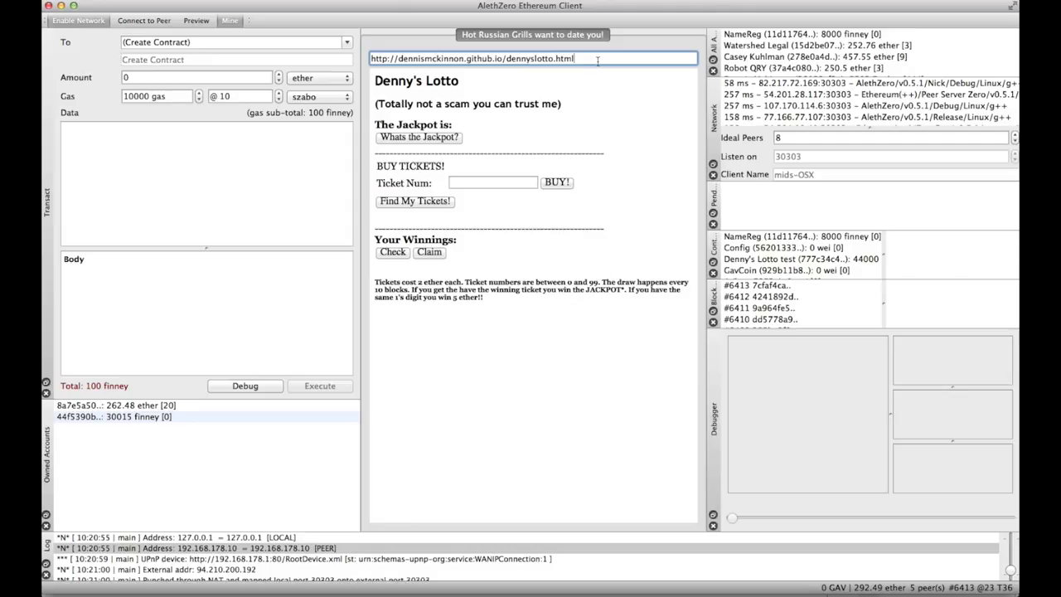
left_click(170, 162)
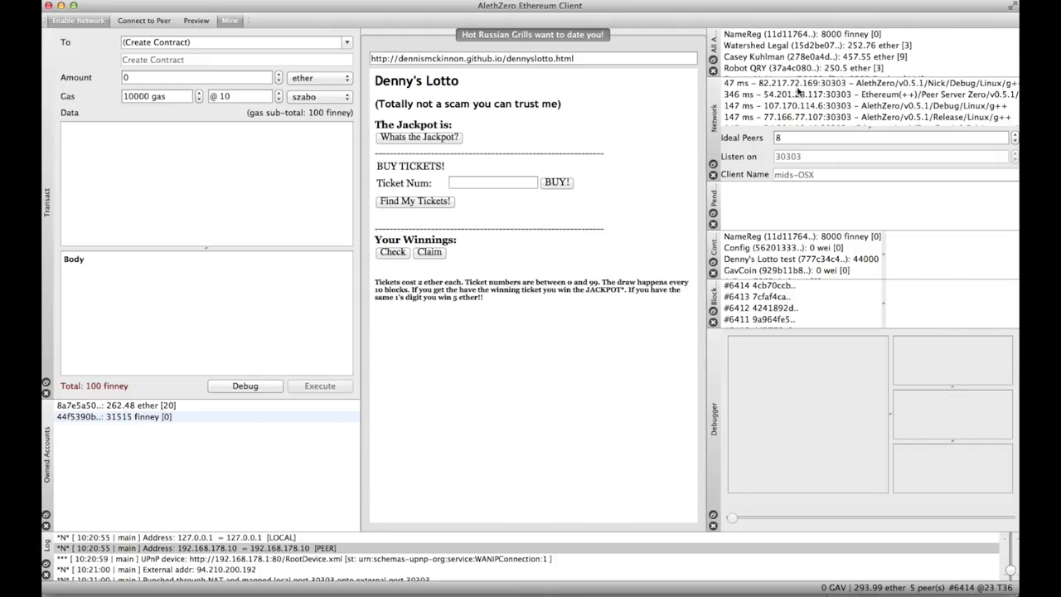
Step: Look through the connected peers and their client versions in the network list
scroll(835, 108, "right", 3)
scroll(836, 108, "down", 1)
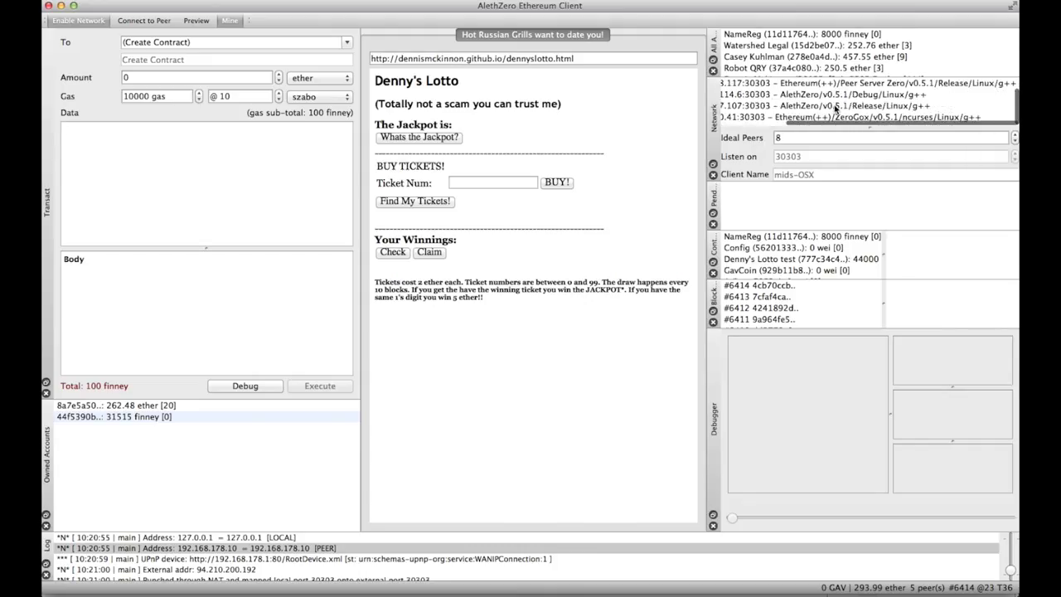
scroll(836, 107, "left", 3)
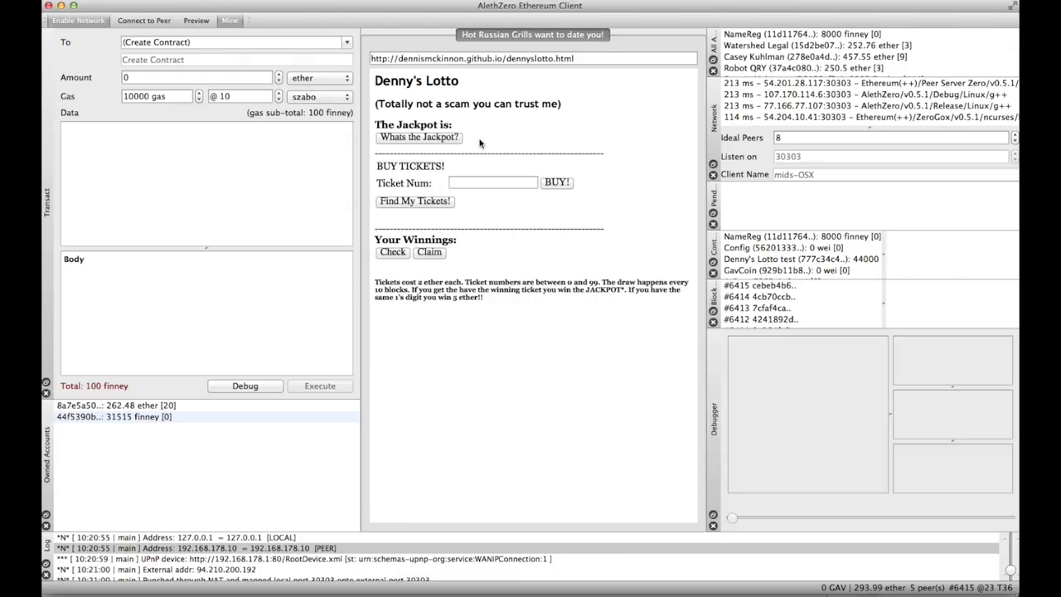
Step: Display the lottery's current jackpot and select the main Denny's Lotto contract, not the test one, among the contracts
left_click(441, 137)
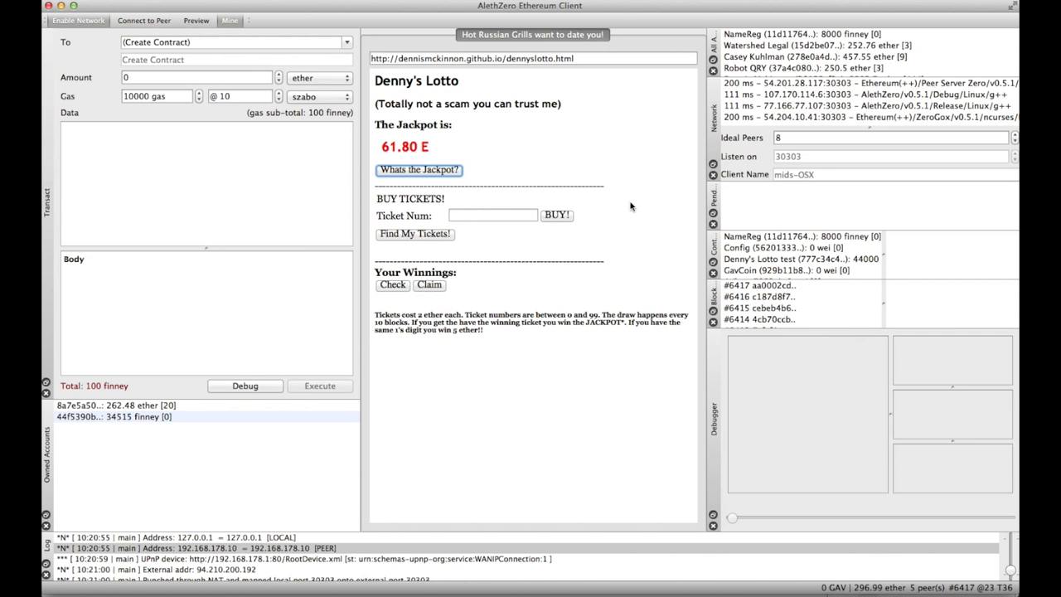
scroll(809, 259, "down", 2)
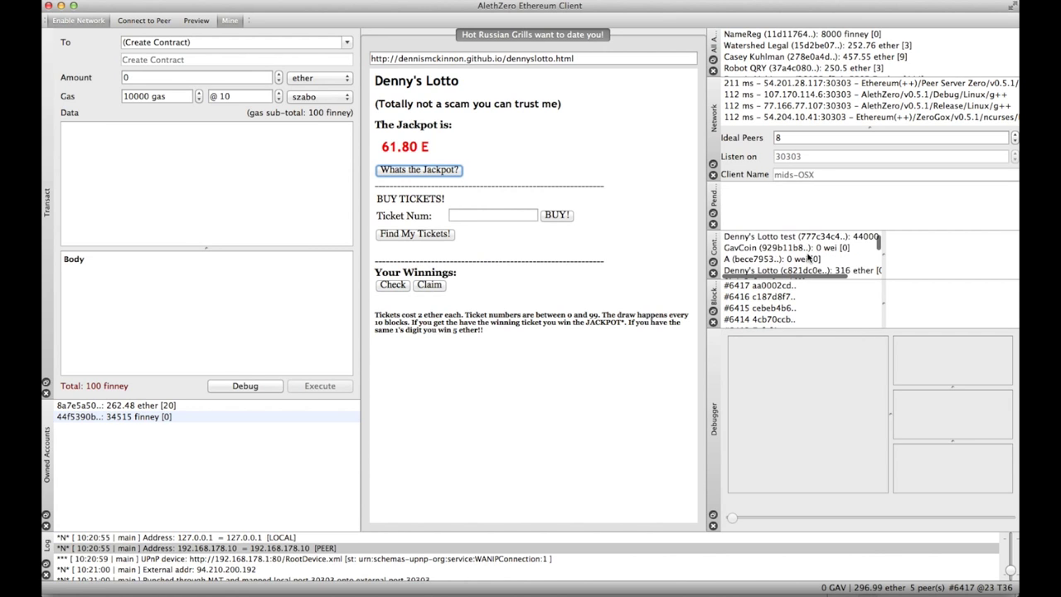
scroll(740, 271, "down", 5)
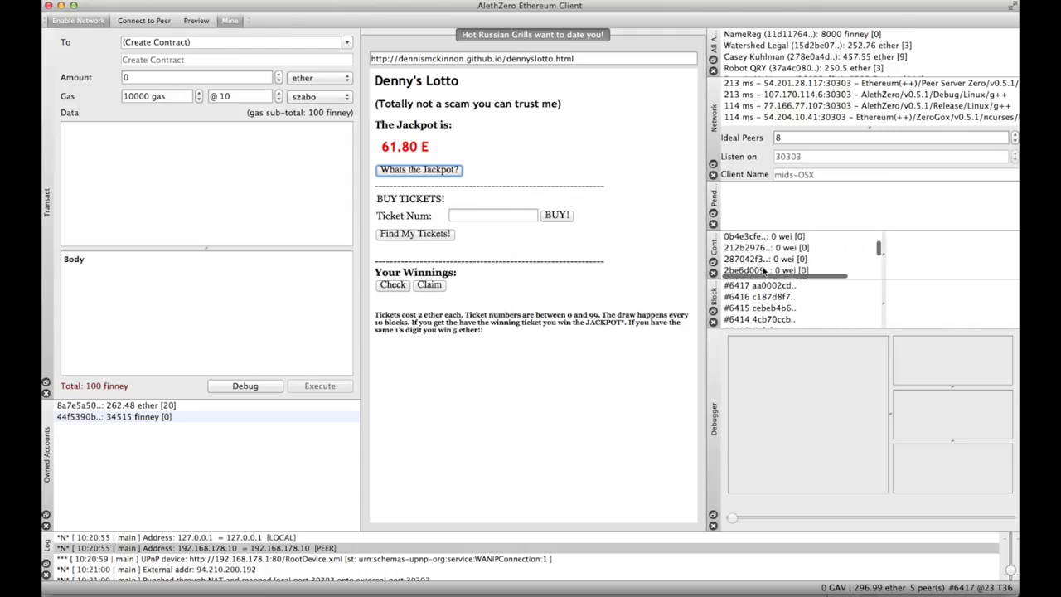
scroll(764, 270, "down", 3)
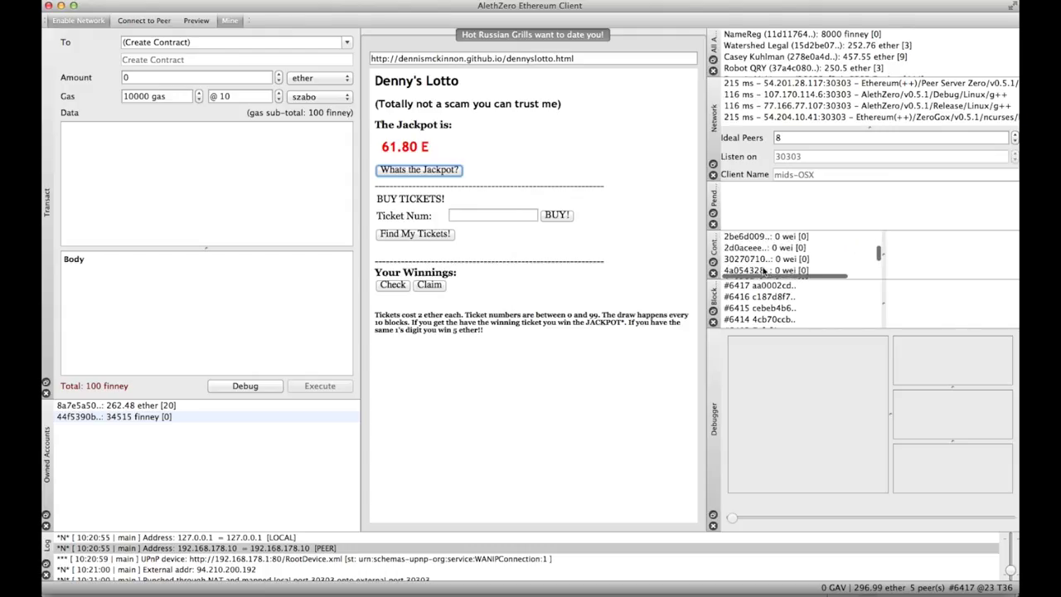
scroll(740, 271, "up", 6)
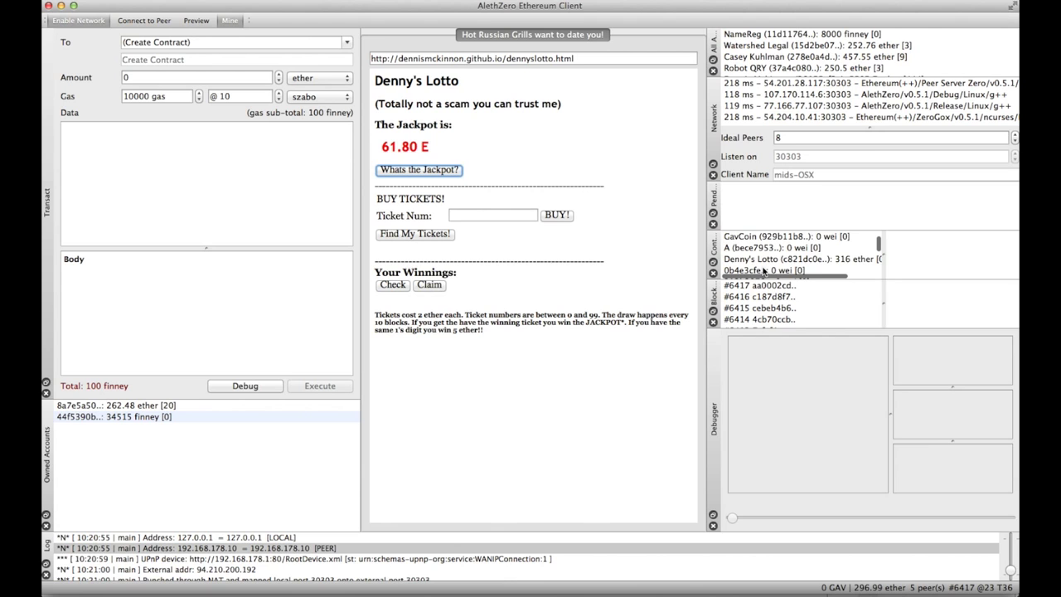
left_click(761, 259)
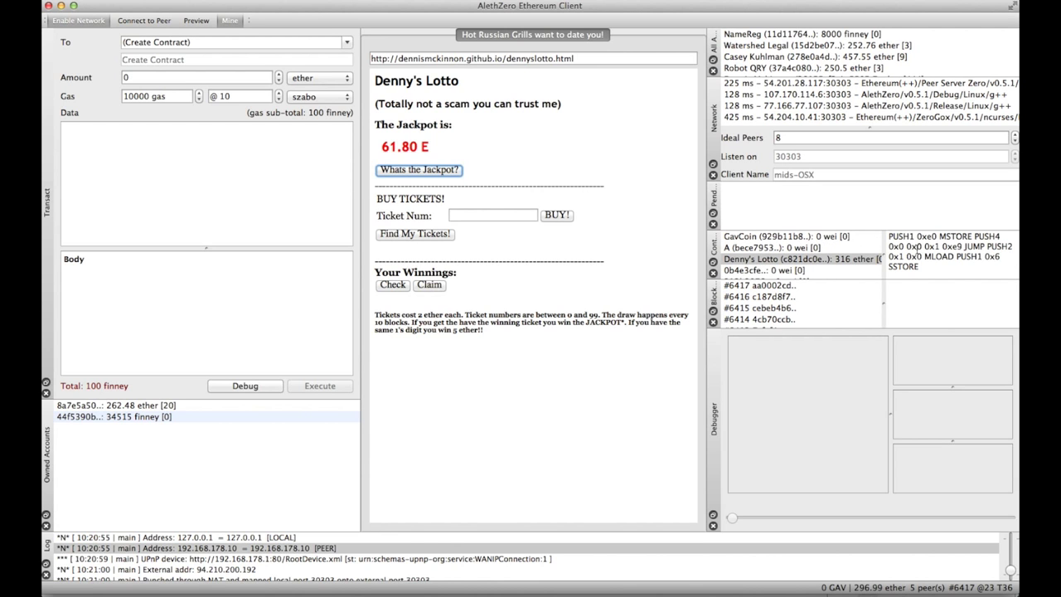
Step: Detach the Contracts view into a floating window and enlarge it enough to read the Denny's Lotto storage and body code
scroll(947, 253, "down", 5)
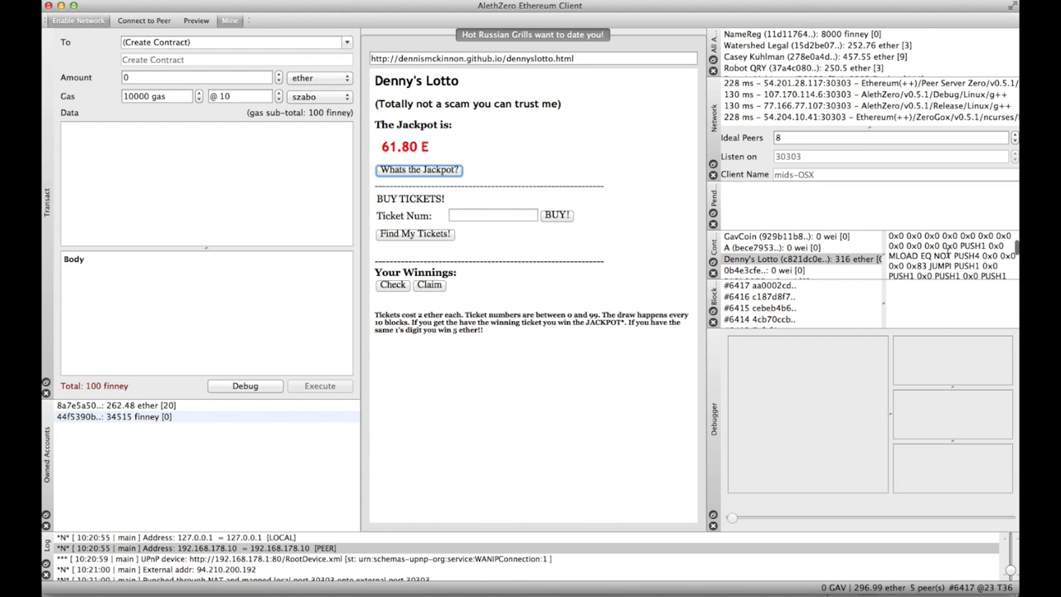
scroll(948, 255, "down", 5)
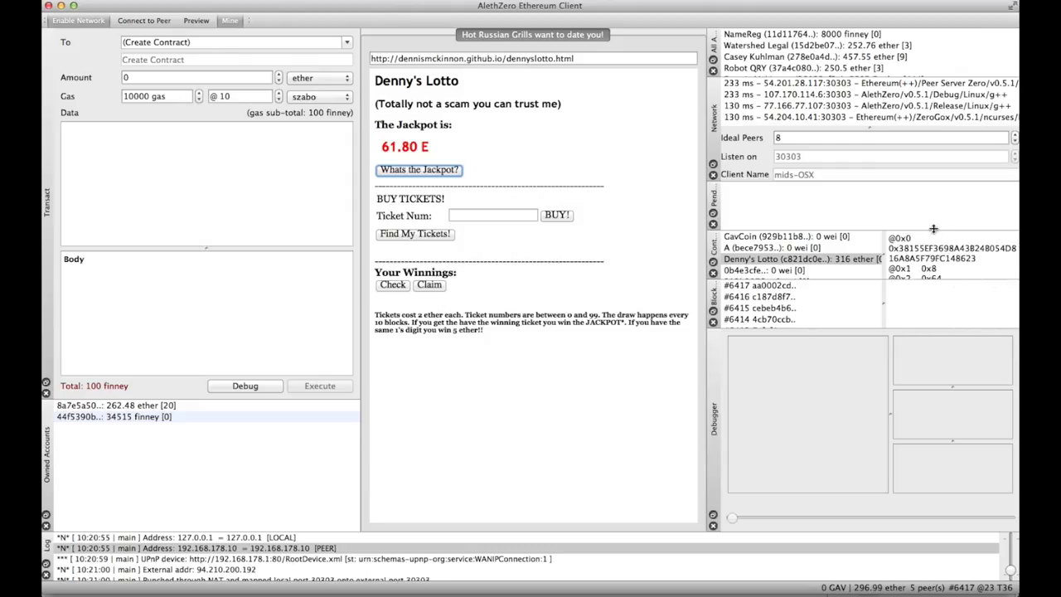
left_click_drag(714, 240, 509, 190)
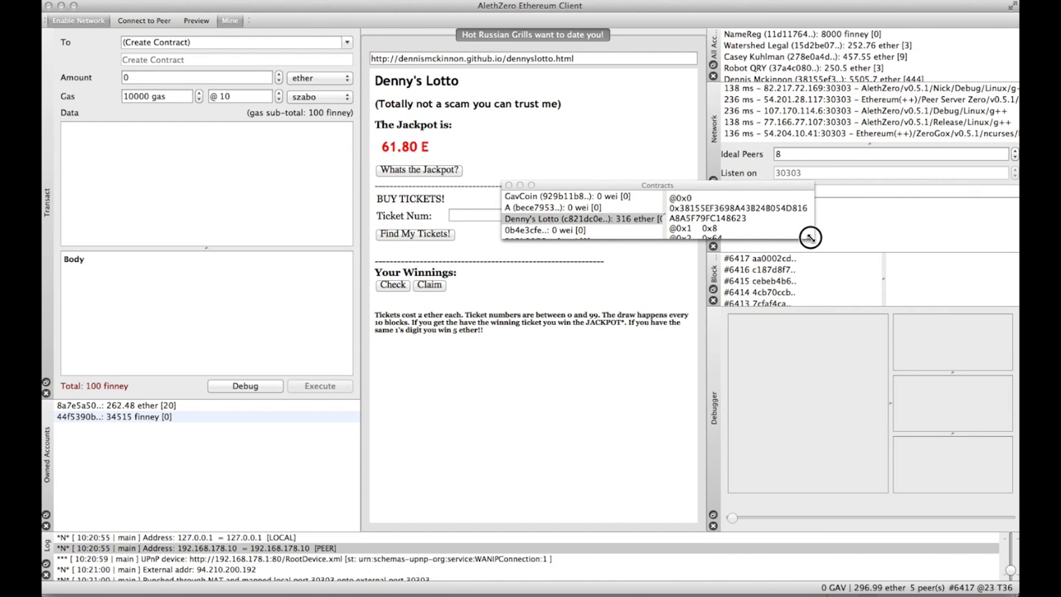
left_click_drag(810, 238, 948, 483)
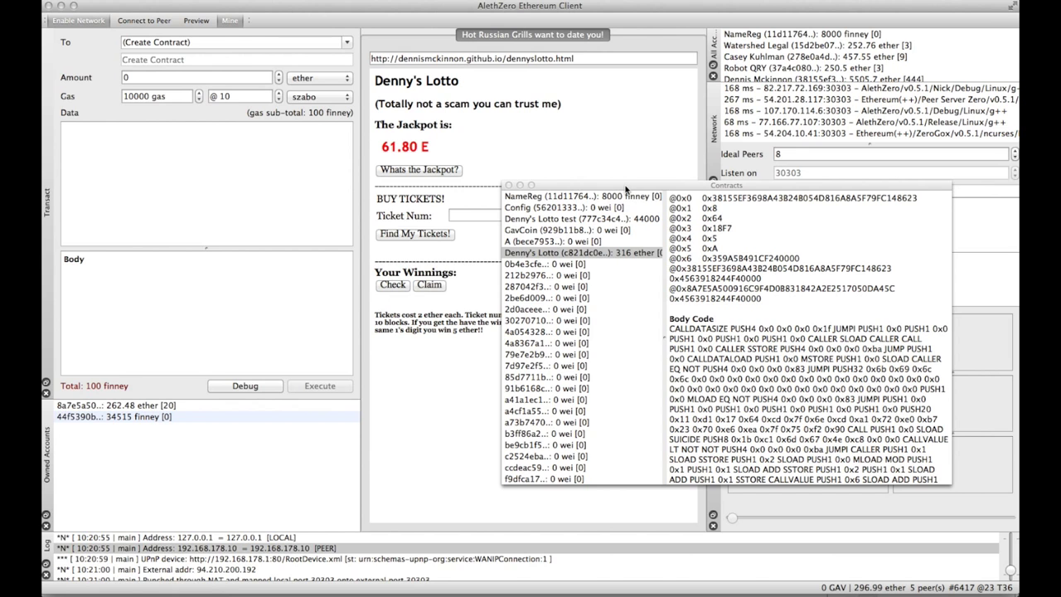
left_click(568, 184)
left_click_drag(569, 184, 557, 117)
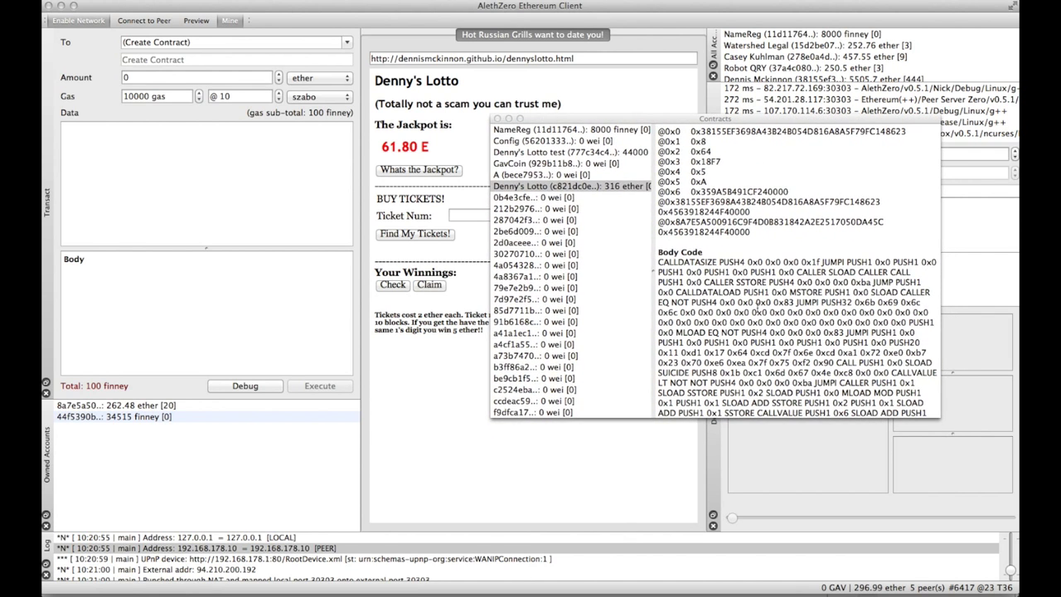
Step: Reselect the Denny's Lotto contract and highlight the value stored at entry 0x6
left_click(659, 191)
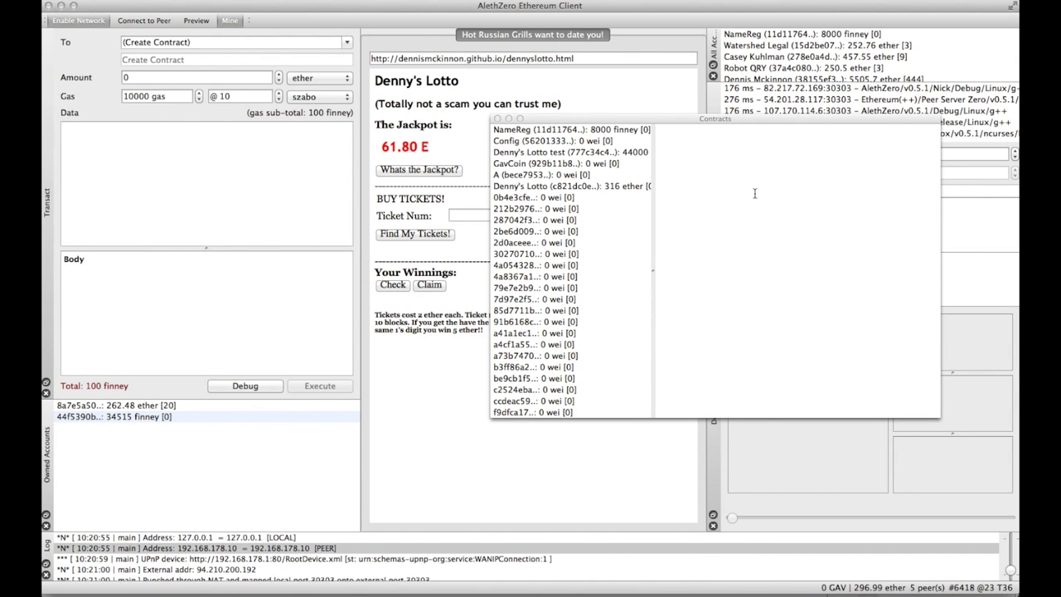
left_click(615, 189)
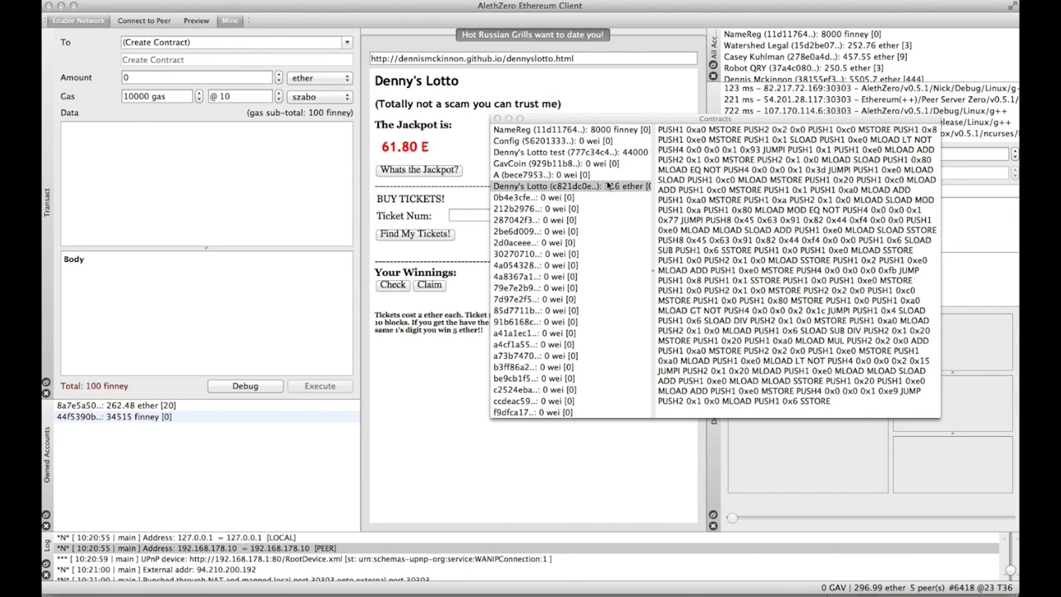
scroll(733, 191, "up", 10)
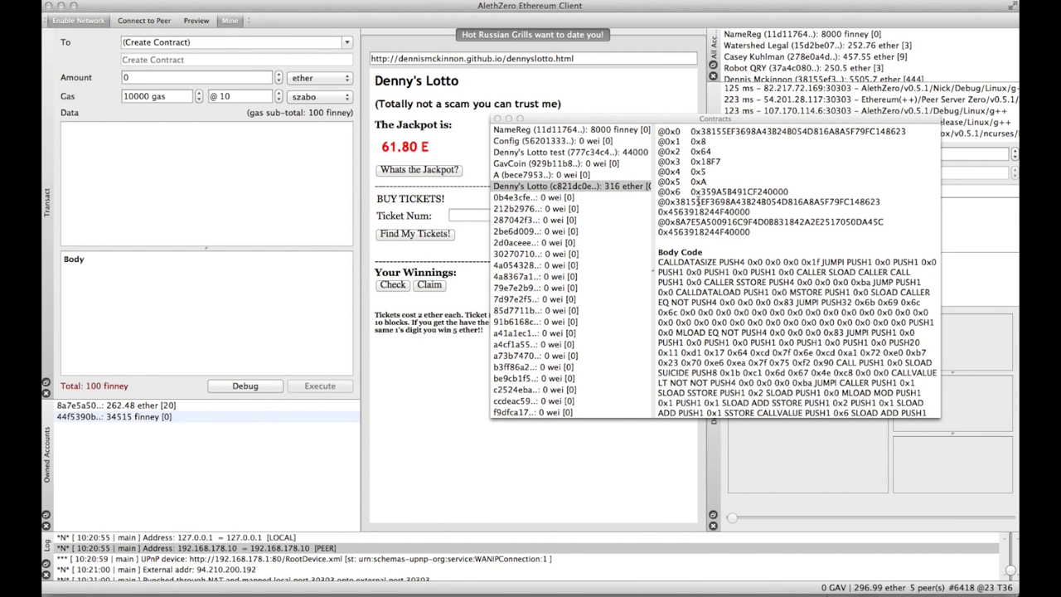
left_click(693, 191)
left_click_drag(692, 191, 771, 191)
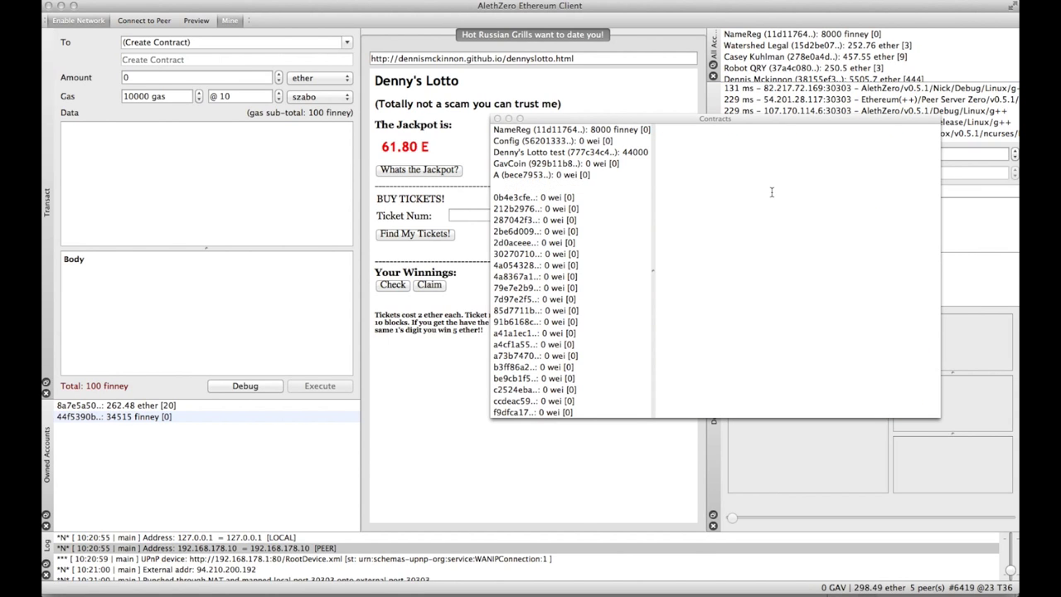
left_click(589, 188)
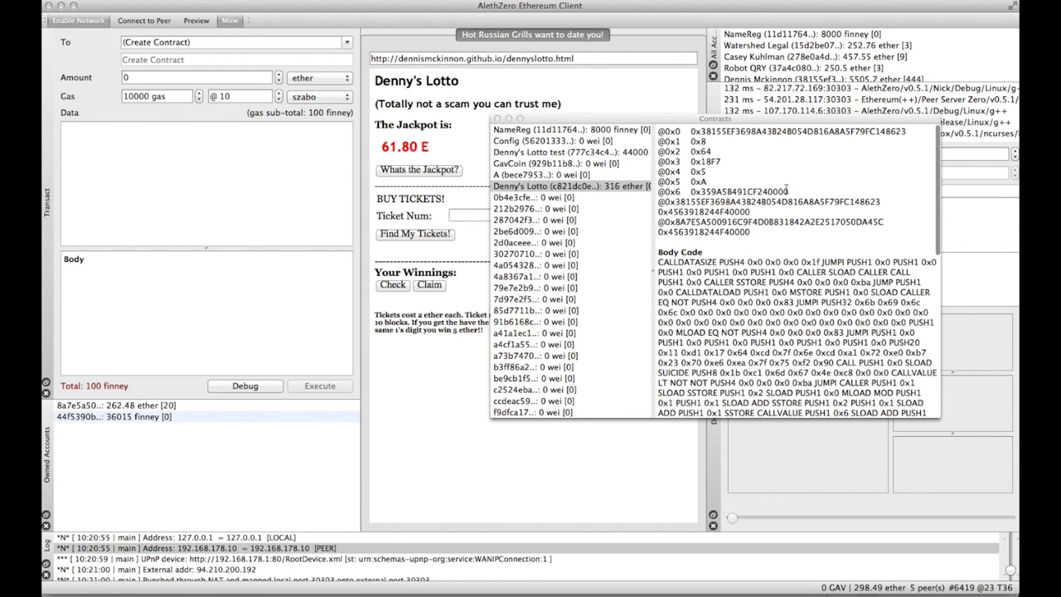
left_click_drag(788, 191, 693, 189)
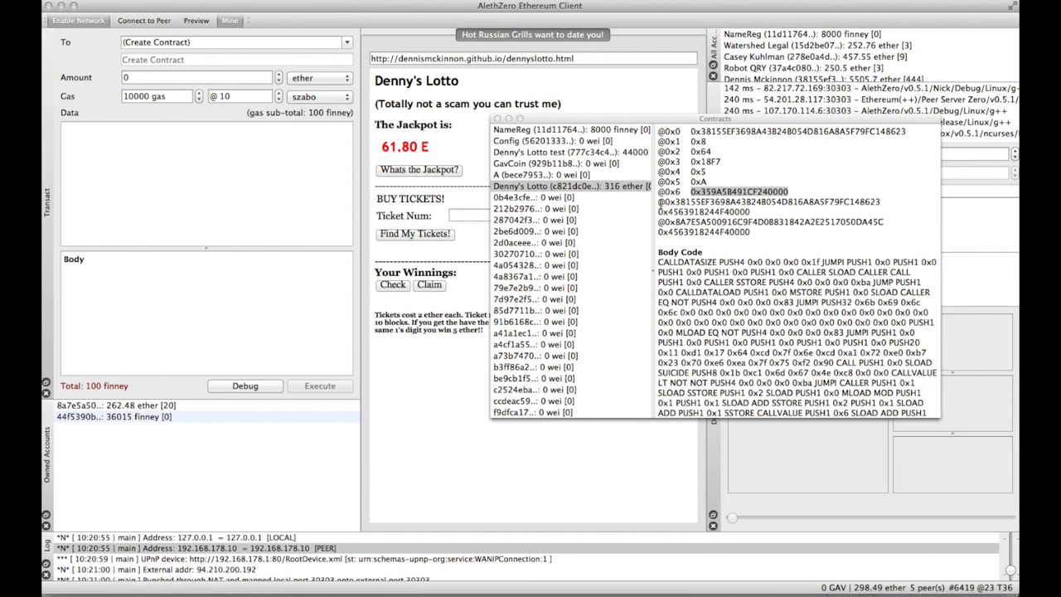
Step: Highlight the address entries in the contract's storage, and single out the entry matching the first owned account
left_click_drag(661, 201, 751, 236)
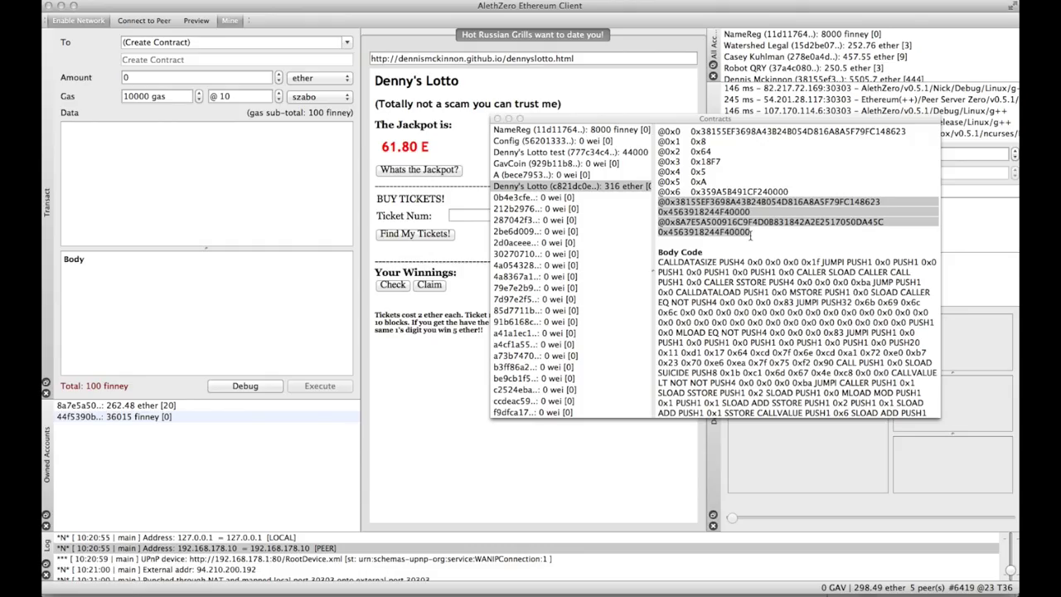
left_click(702, 220)
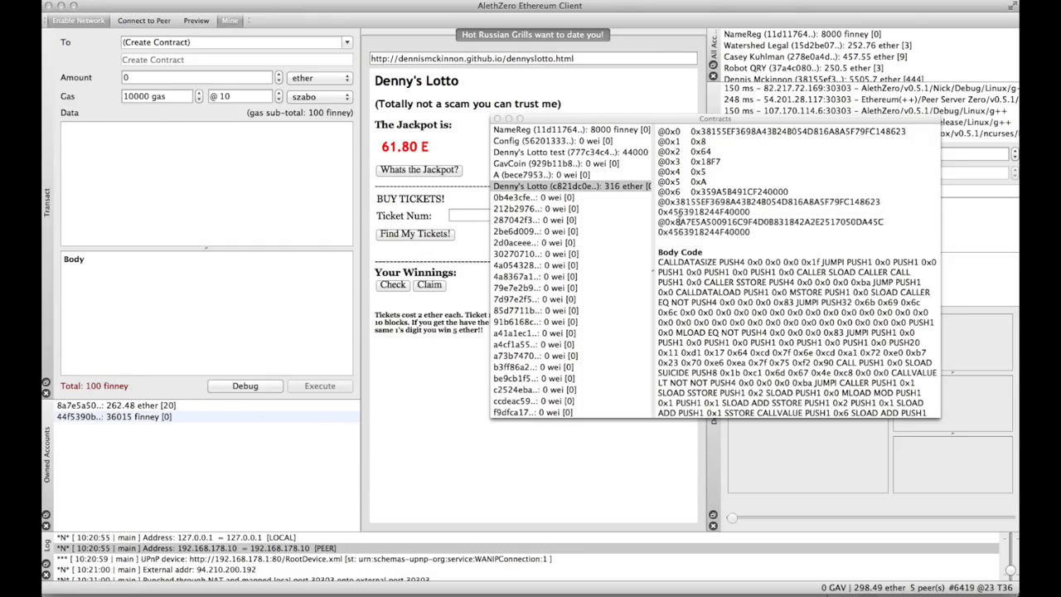
left_click_drag(674, 220, 712, 222)
left_click(712, 223)
left_click_drag(661, 221, 709, 222)
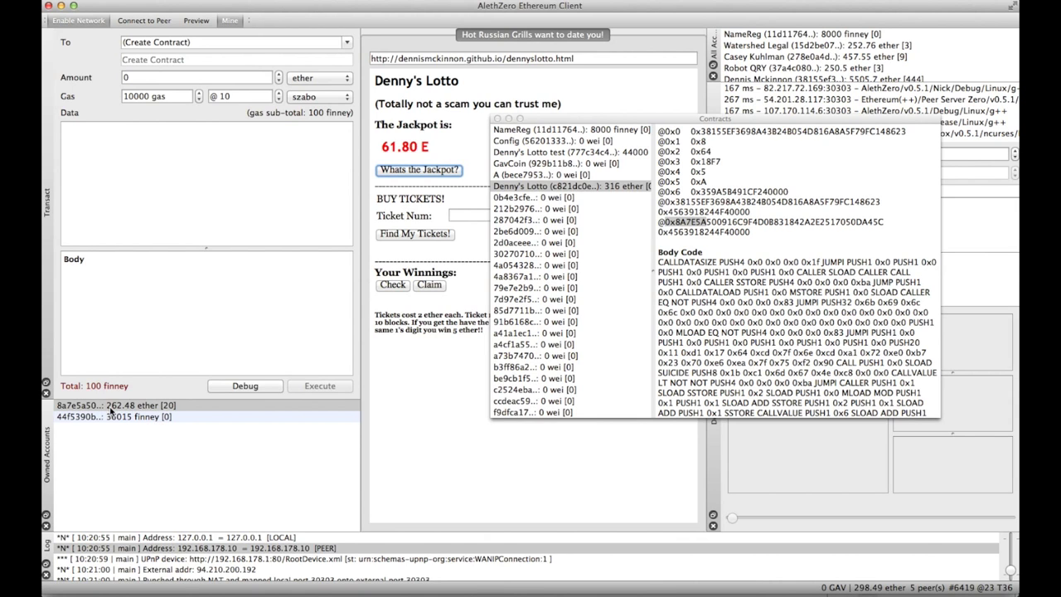
left_click(693, 224)
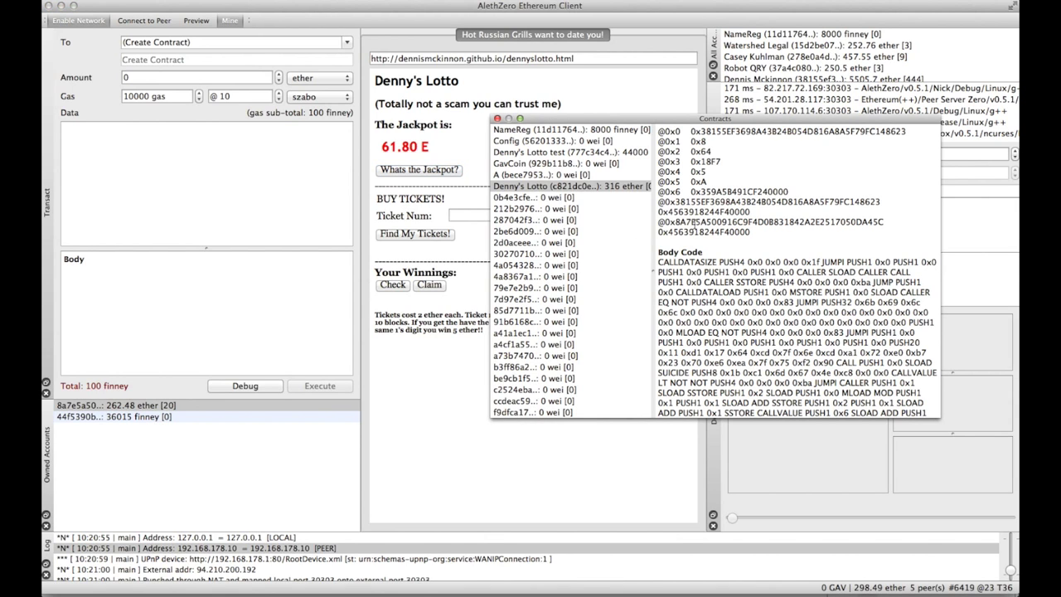
left_click_drag(661, 221, 754, 232)
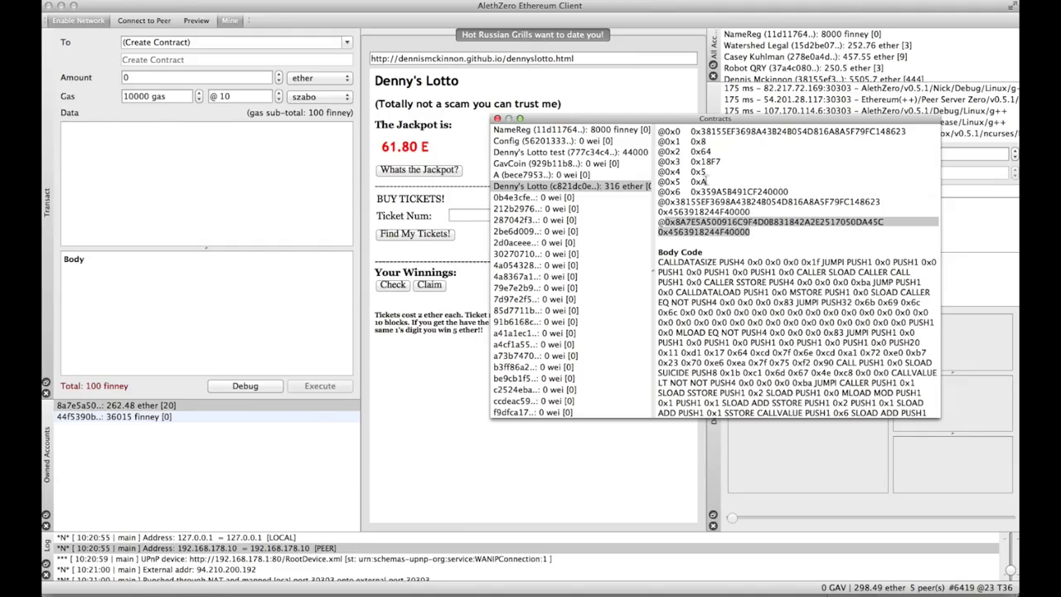
Step: Move the Contracts window clear of the lottery page and look up the owned lottery tickets
left_click_drag(547, 118, 709, 146)
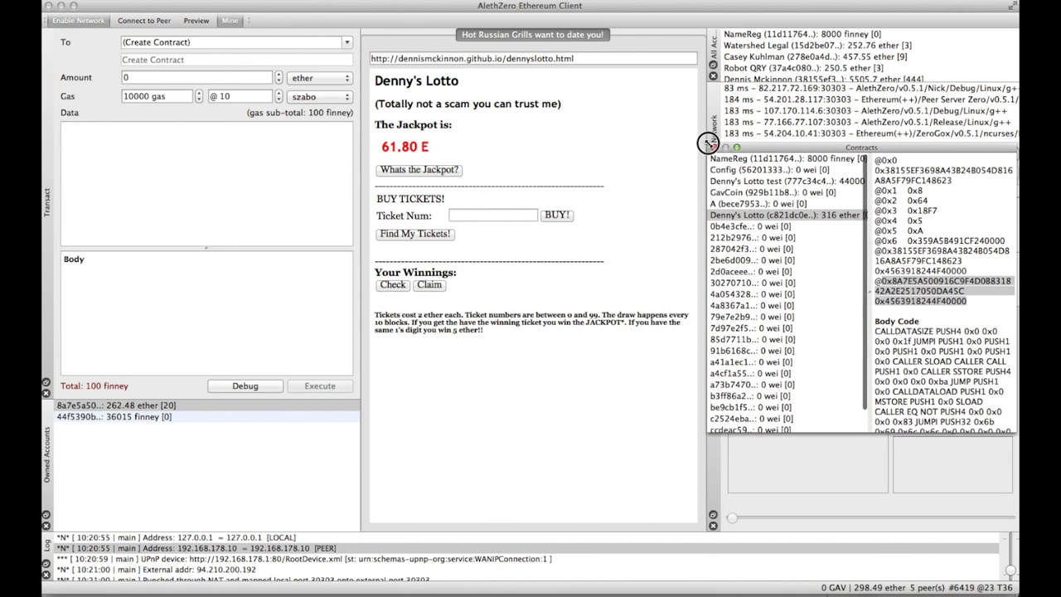
left_click(594, 160)
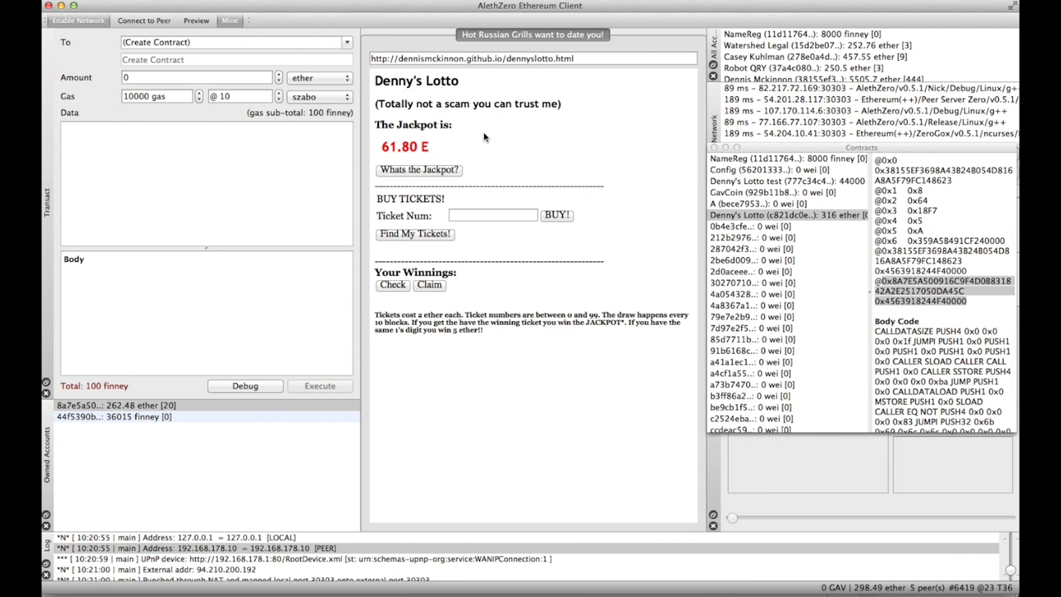
left_click(421, 234)
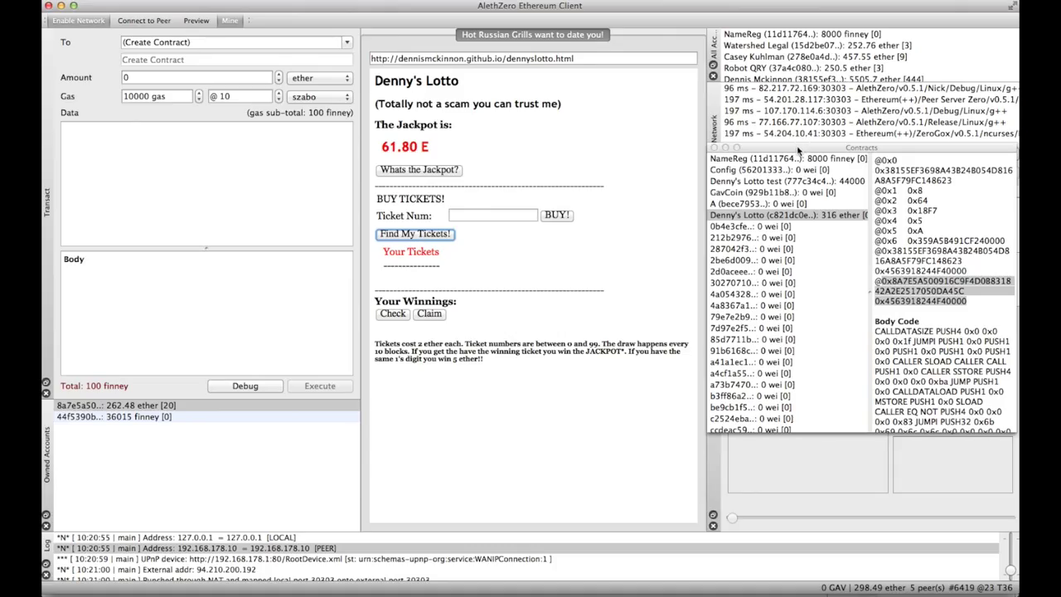
Step: Shorten the Contracts window to end just below the storage entries, and highlight entry 0x5
left_click_drag(831, 434, 812, 248)
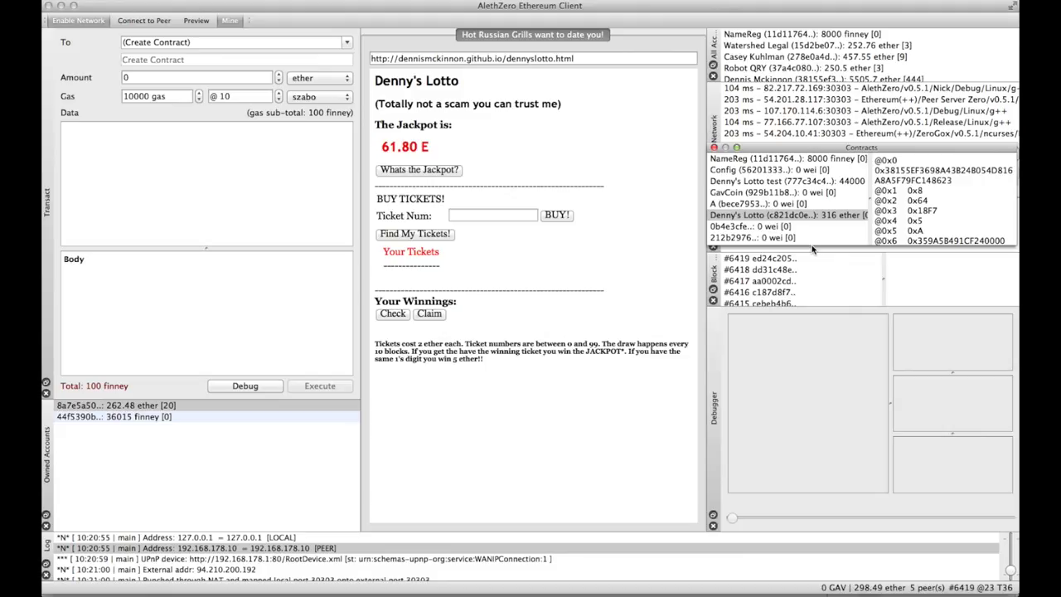
left_click(811, 244)
left_click_drag(811, 244, 818, 313)
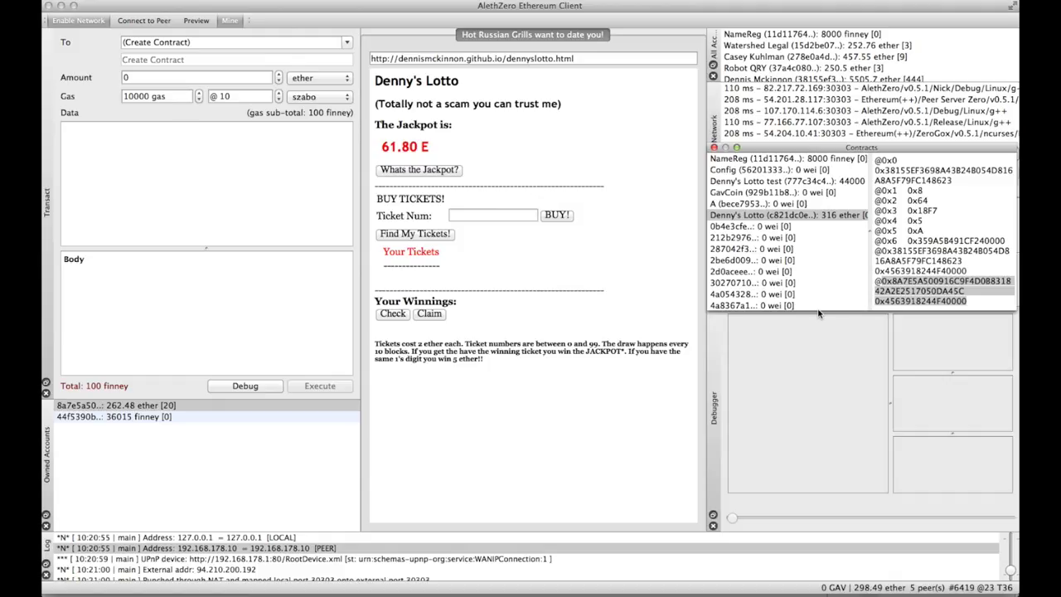
left_click(895, 231)
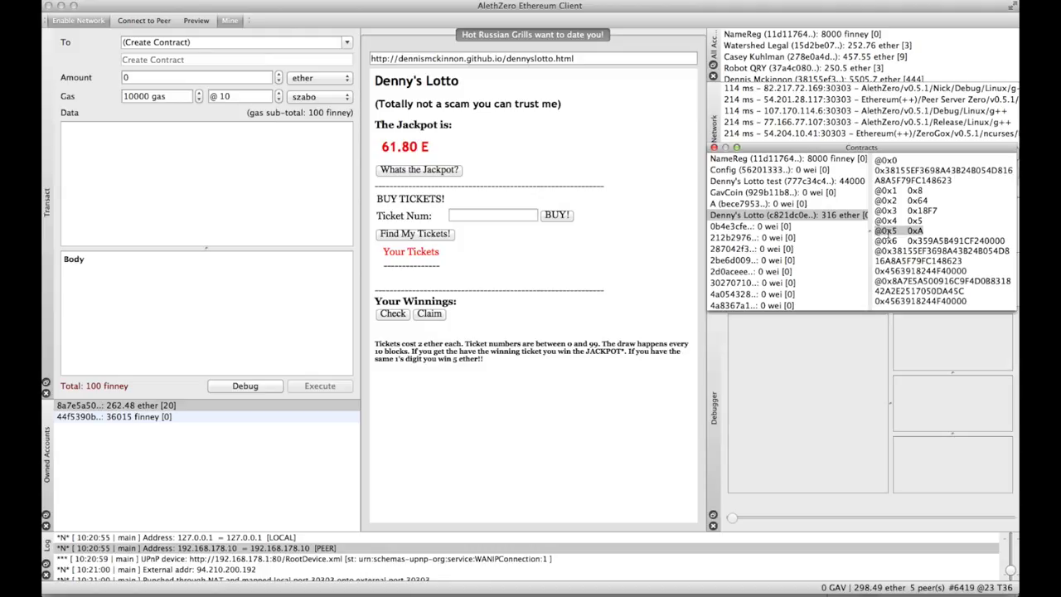
Step: Highlight storage entry 0x5 and the block of entries from 0x0 to 0x6, and reselect the Denny's Lotto contract
left_click_drag(895, 230, 924, 231)
left_click_drag(1006, 239, 872, 160)
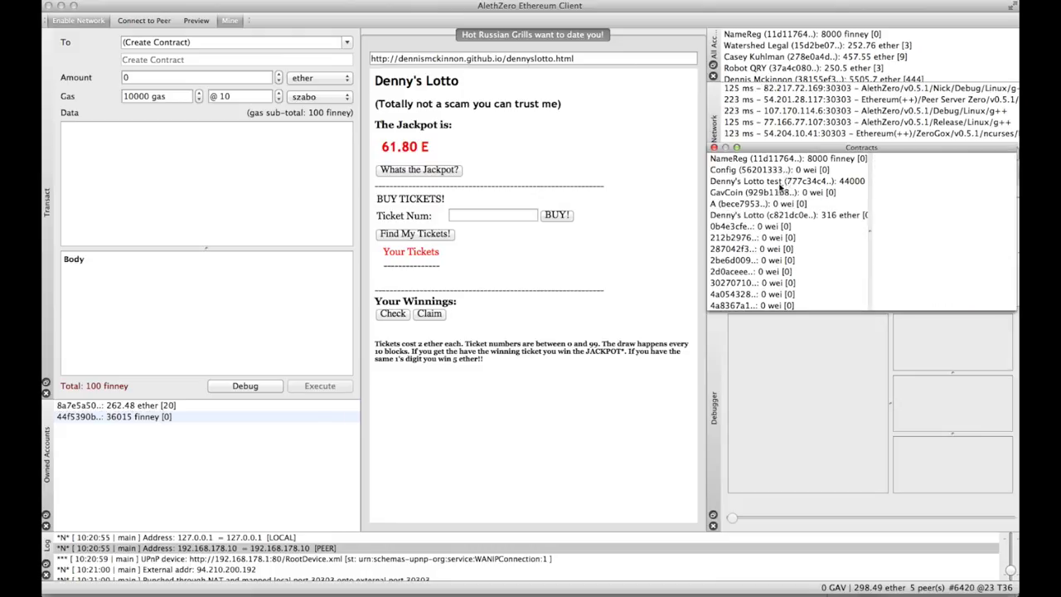
left_click(768, 217)
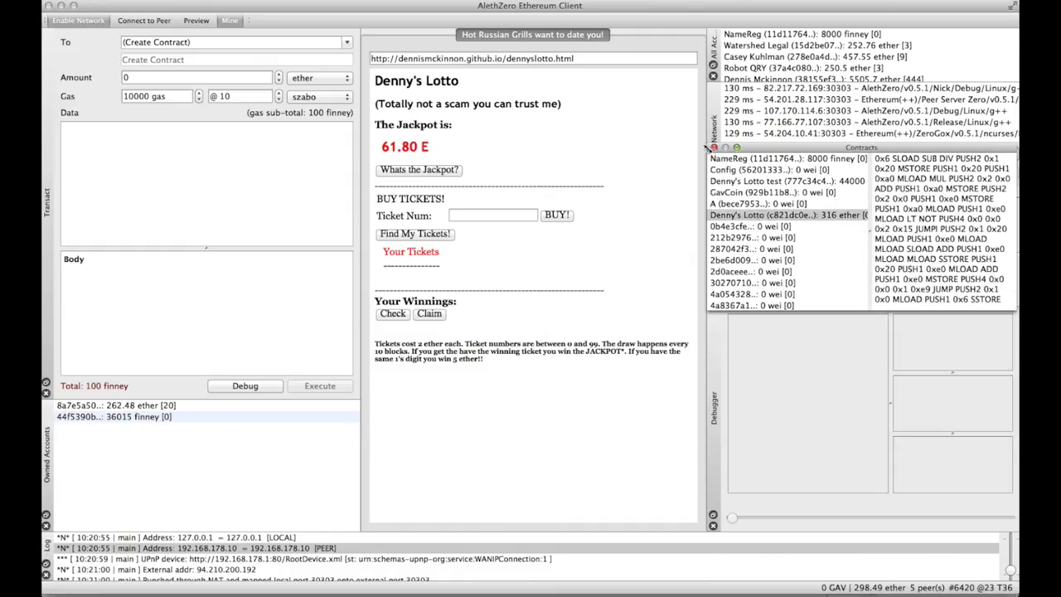
Step: Buy a Denny's Lotto ticket with the number 42
left_click(489, 217)
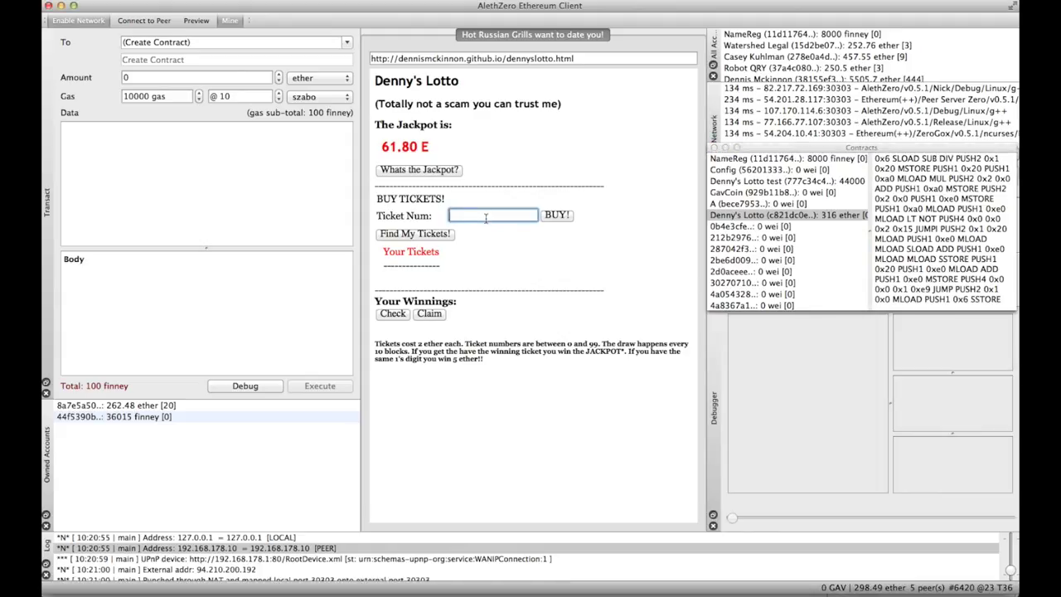
type("42")
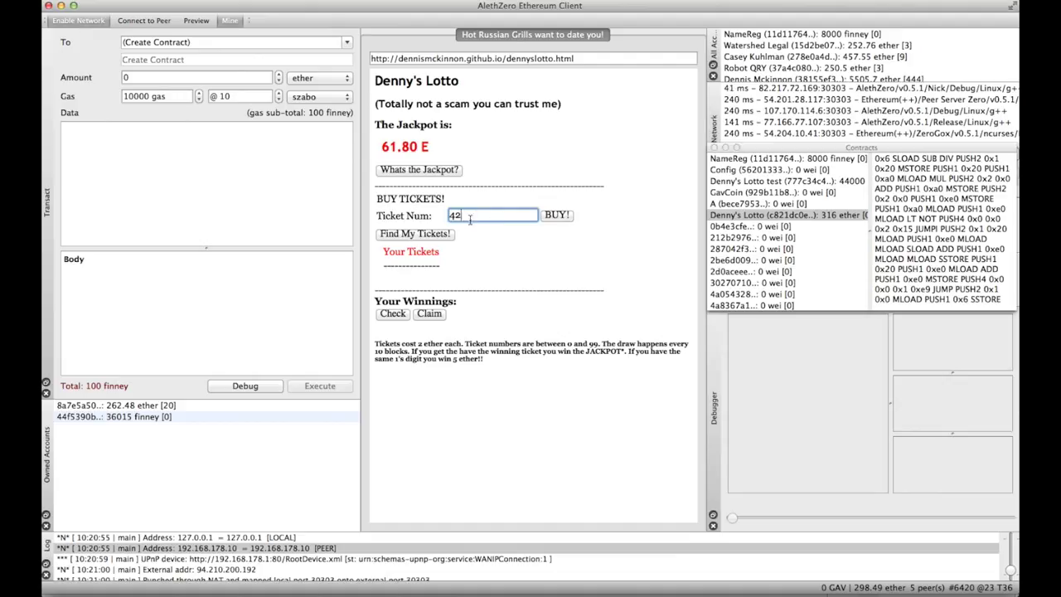
left_click(556, 214)
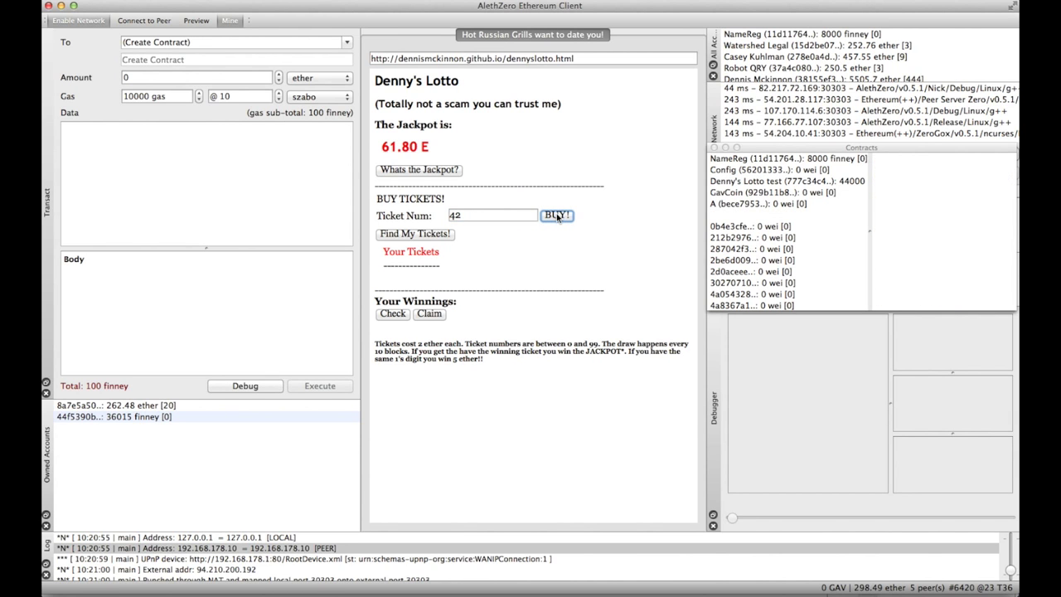
Step: Dock the Contracts window back below the block chain list, and inspect the ticket purchase transaction and its block #6421
left_click_drag(813, 150, 813, 299)
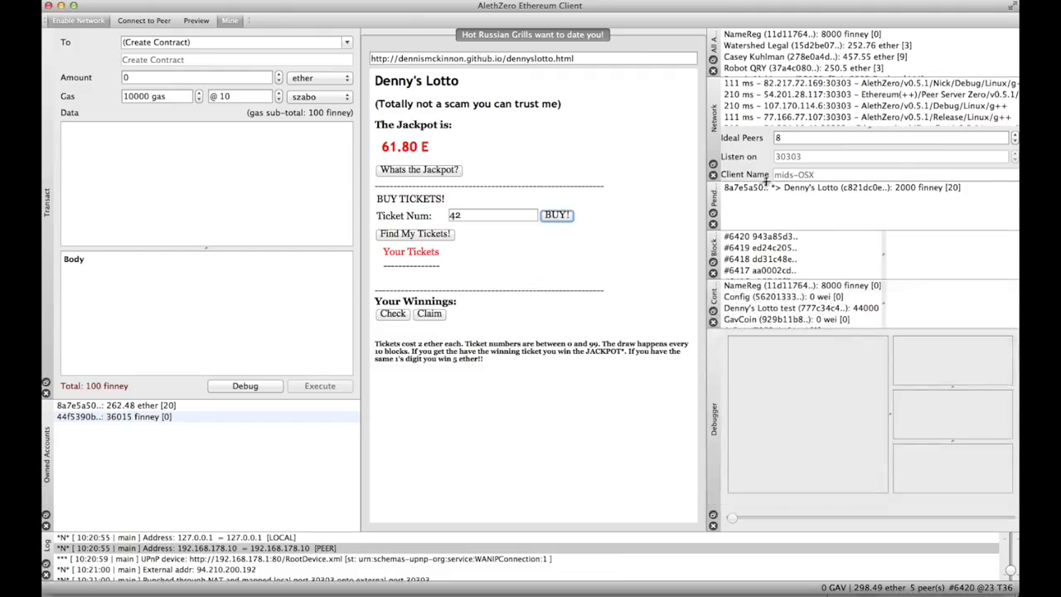
left_click(737, 191)
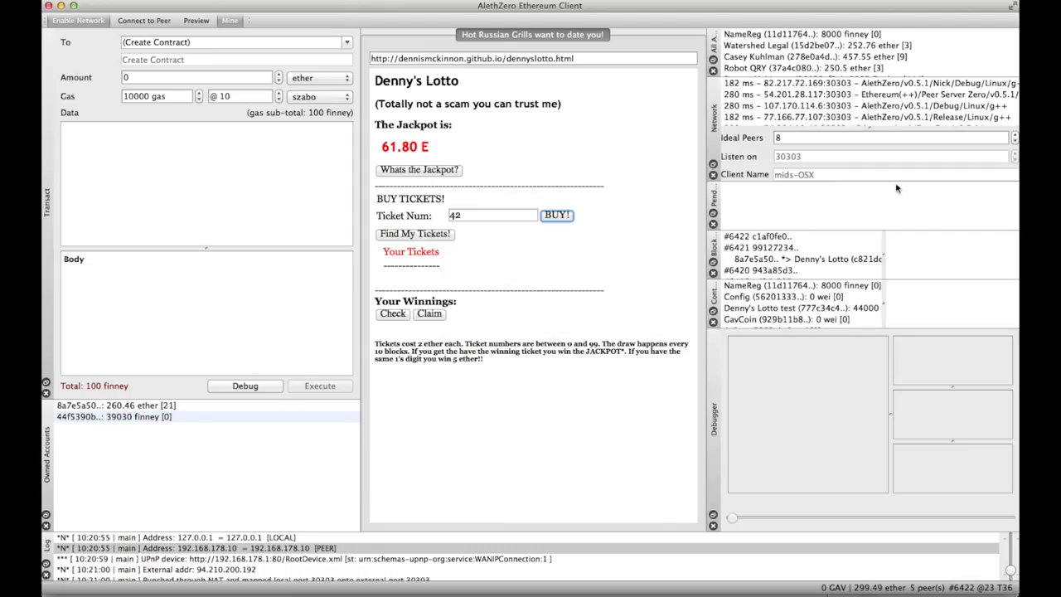
left_click(831, 259)
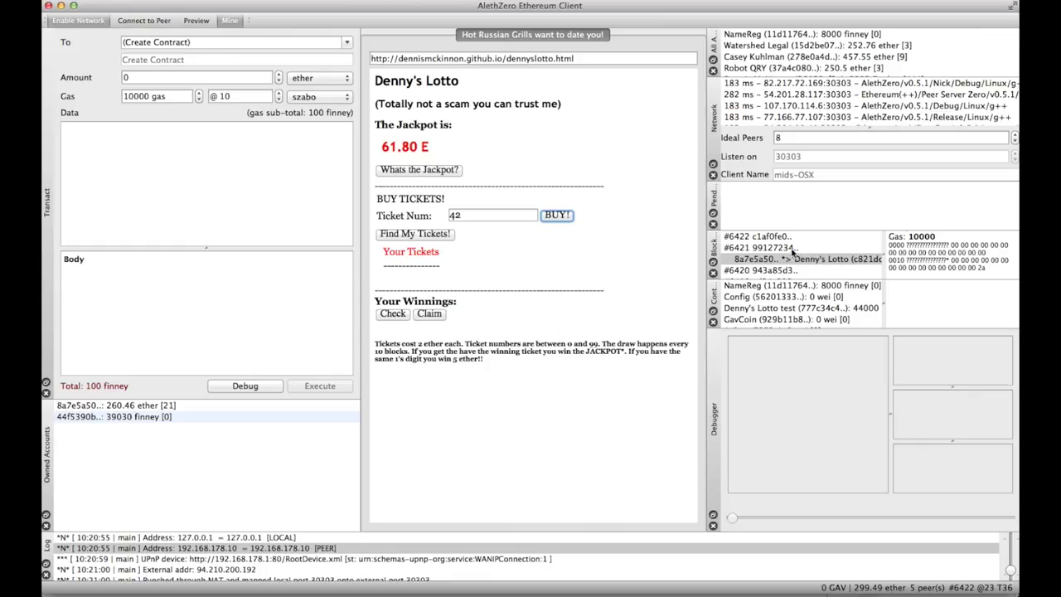
left_click(791, 248)
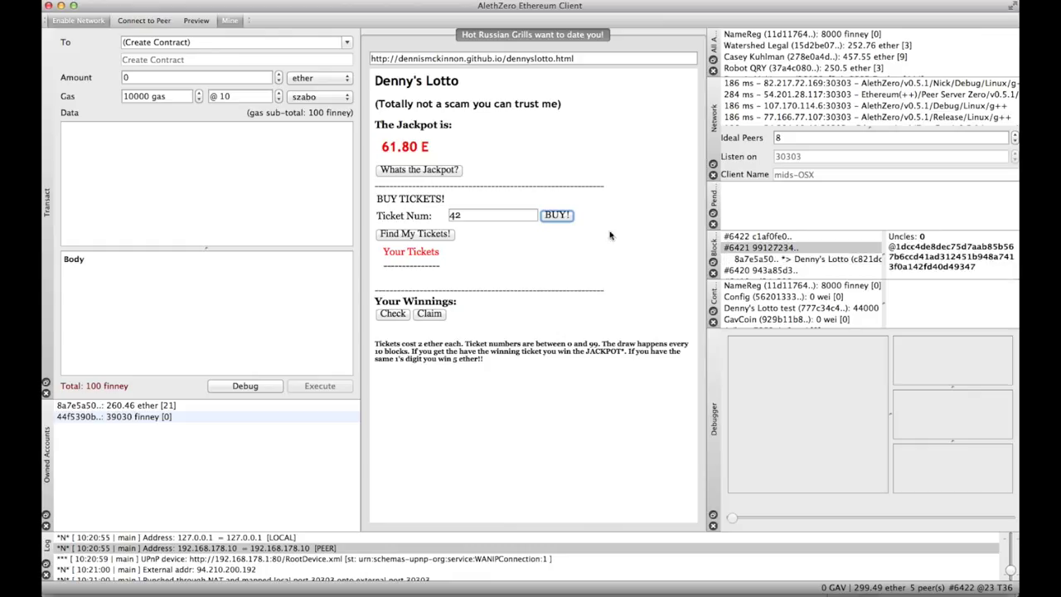
Step: Look up the owned lottery tickets several times, checking block #6422 in between
left_click(448, 235)
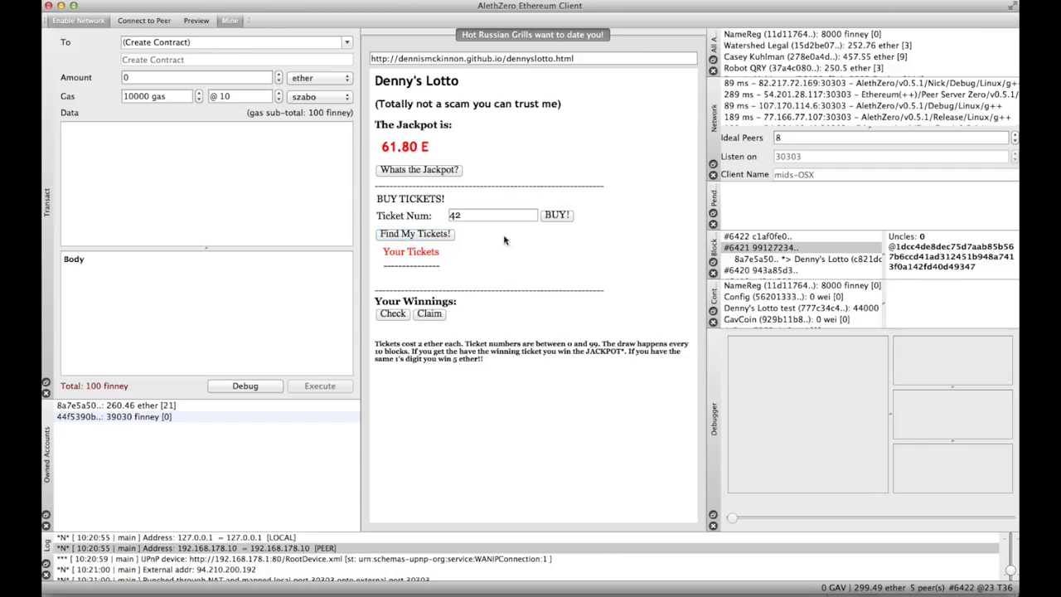
left_click(440, 236)
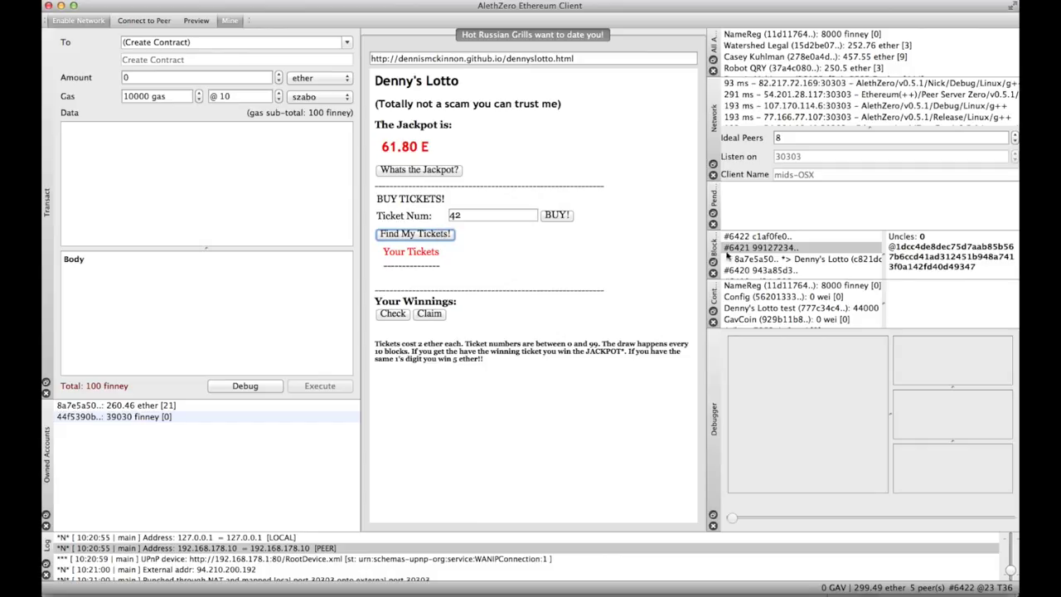
left_click(755, 237)
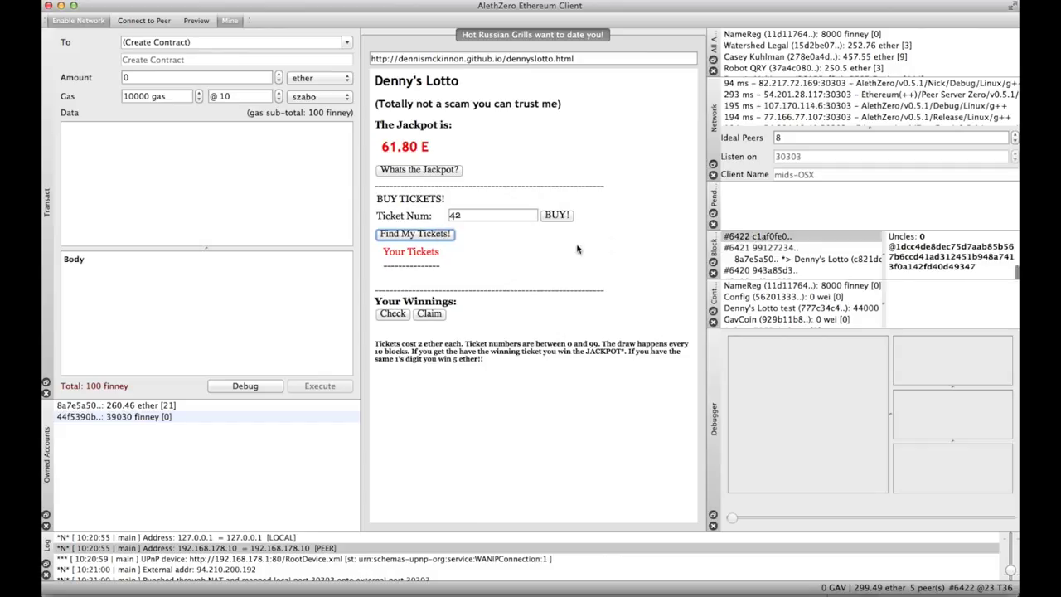
left_click(445, 236)
Step: Buy a second lottery ticket with the number 25, and select its pending transaction
double_click(470, 216)
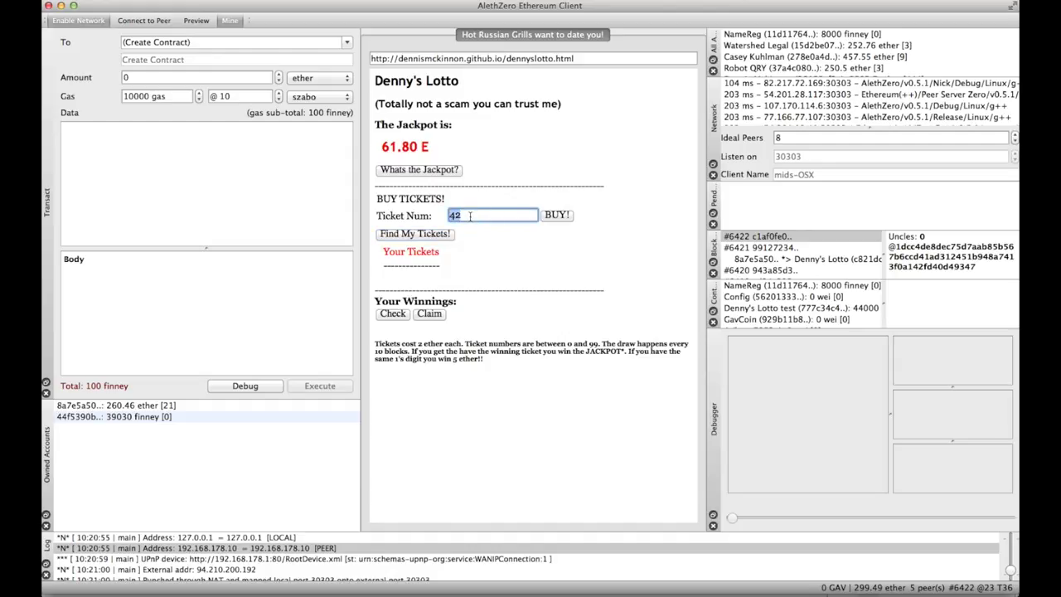
type("25")
left_click(555, 217)
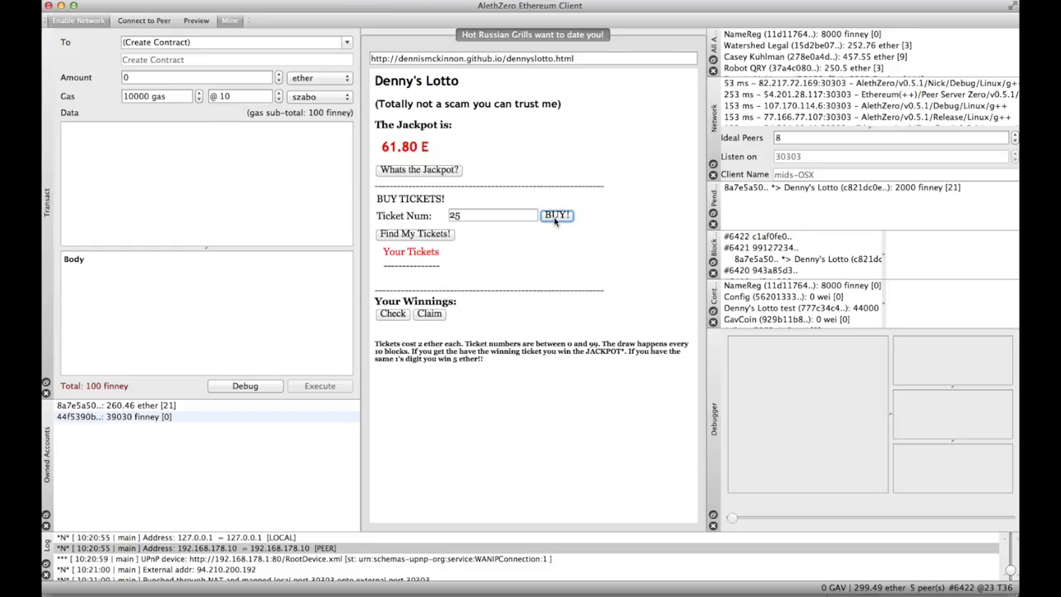
left_click(759, 189)
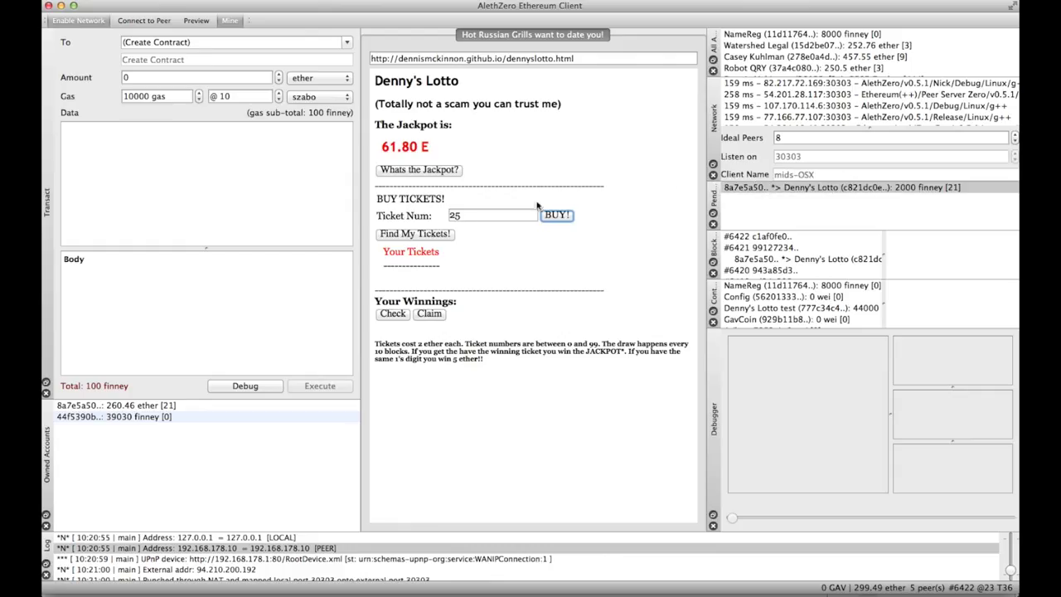
Step: Look up the owned tickets, highlighting ticket 25, and refresh the jackpot before selecting block #6423
left_click(432, 236)
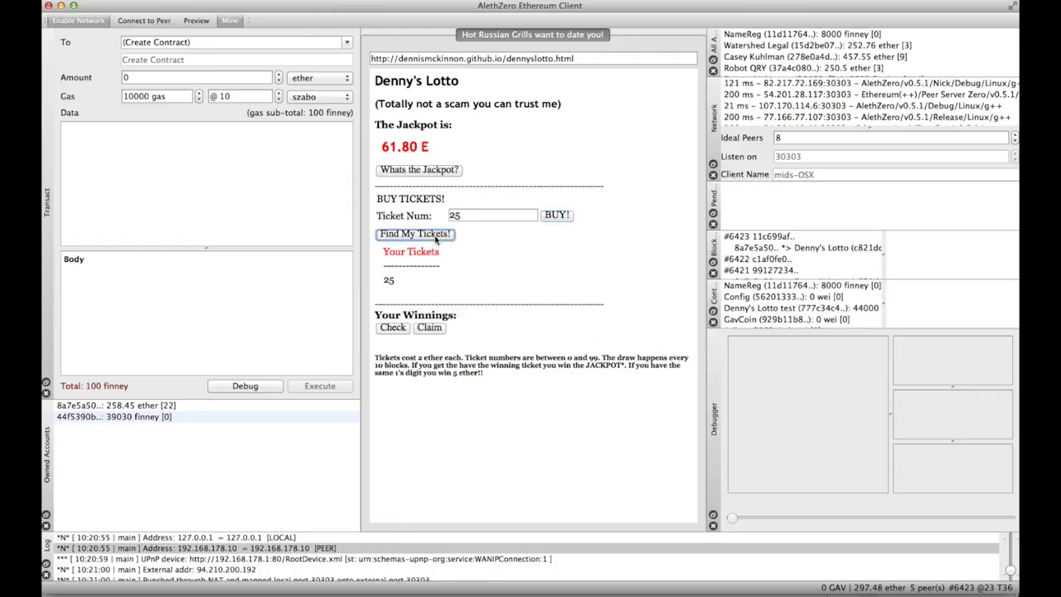
double_click(390, 282)
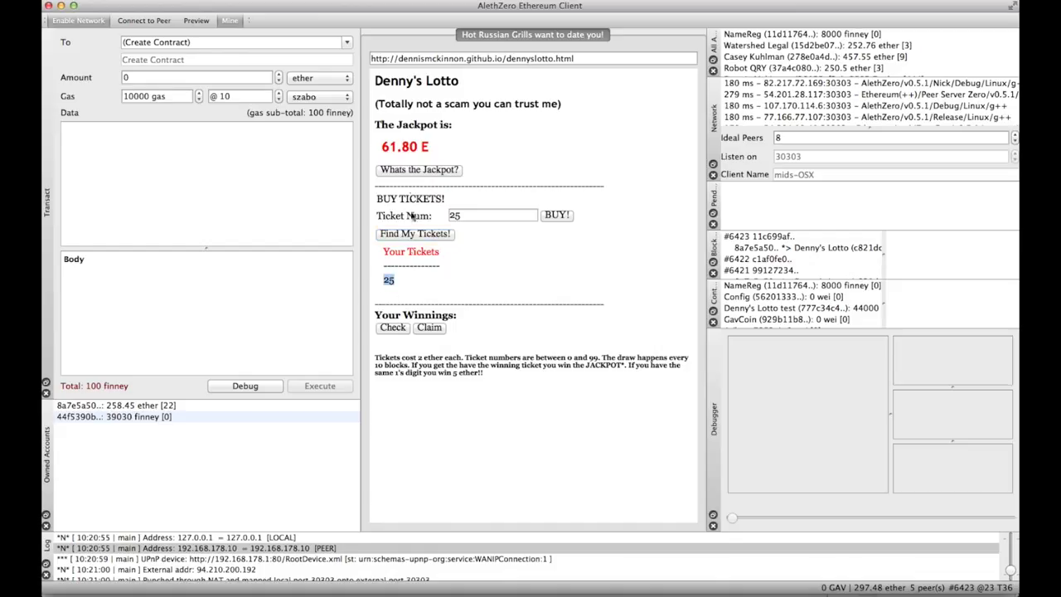
left_click(403, 169)
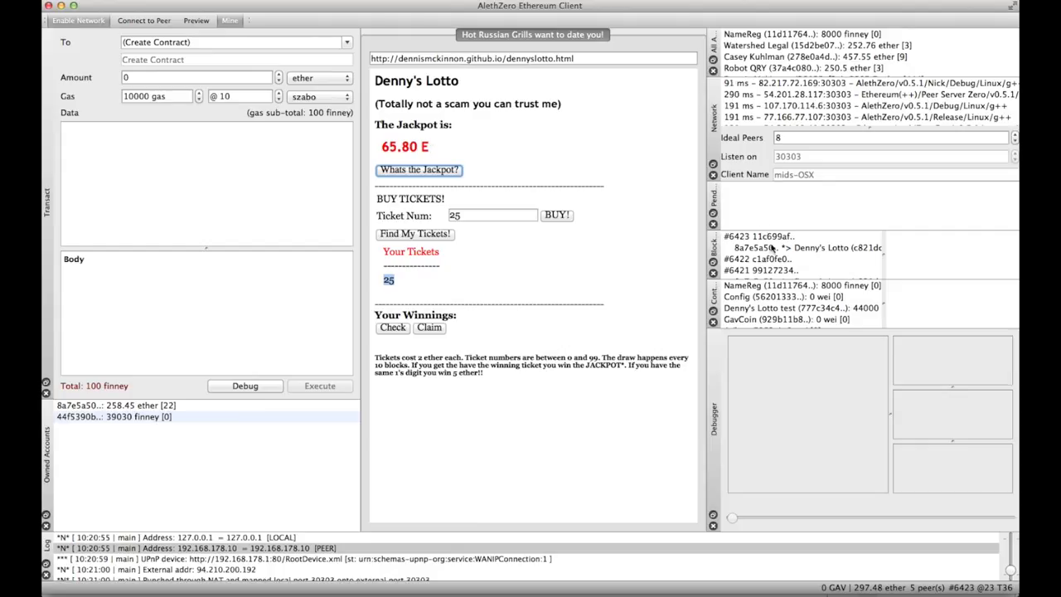
left_click(770, 238)
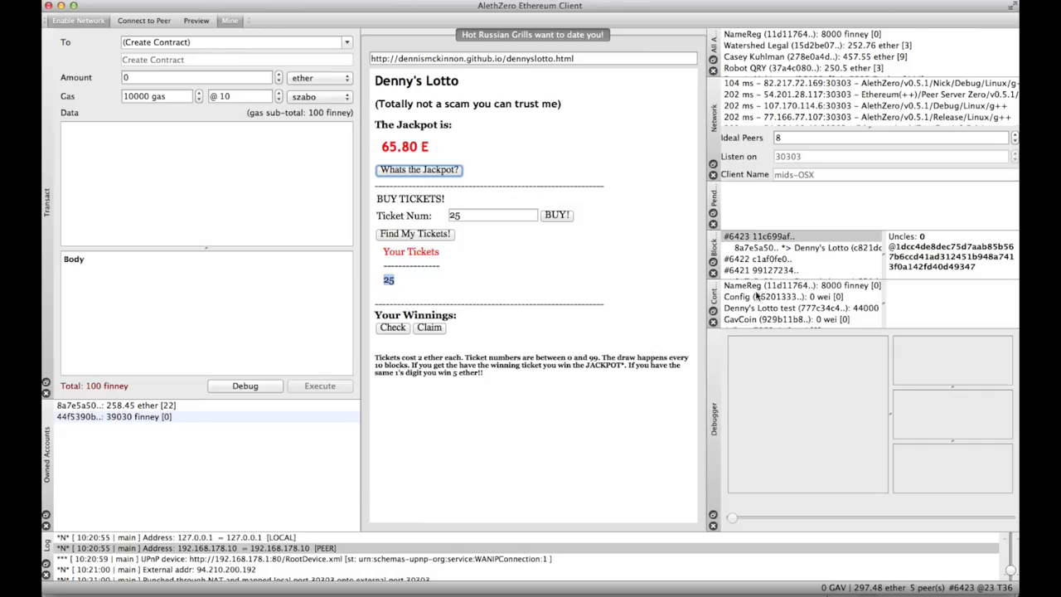
right_click(639, 21)
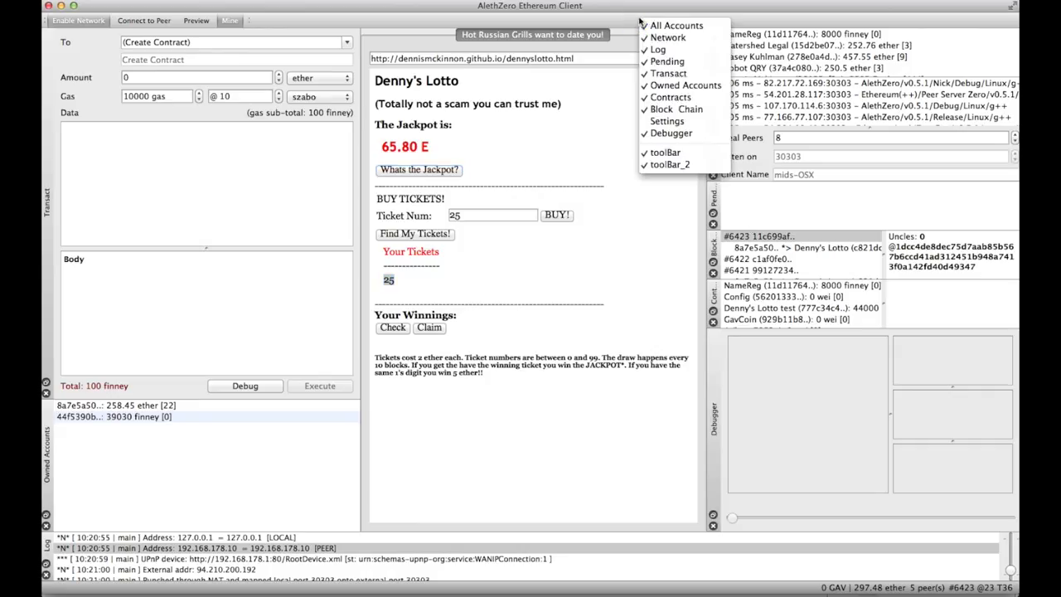
left_click(677, 110)
right_click(655, 22)
left_click(681, 98)
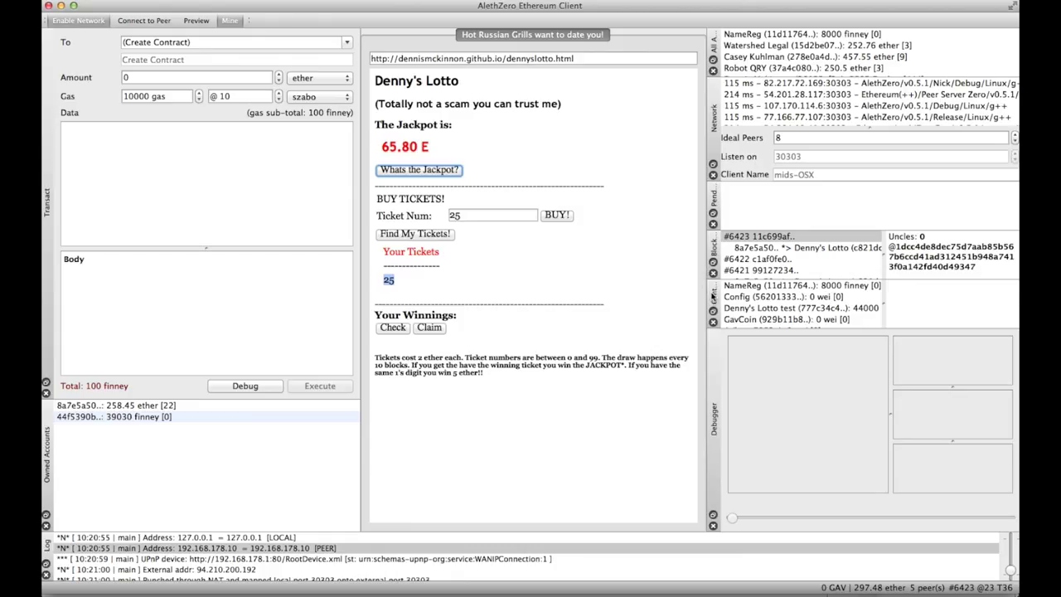
Step: Float the Contracts panel over the lottery page, enlarge it to view the storage of Denny's Lotto, and close it
left_click_drag(713, 295, 500, 197)
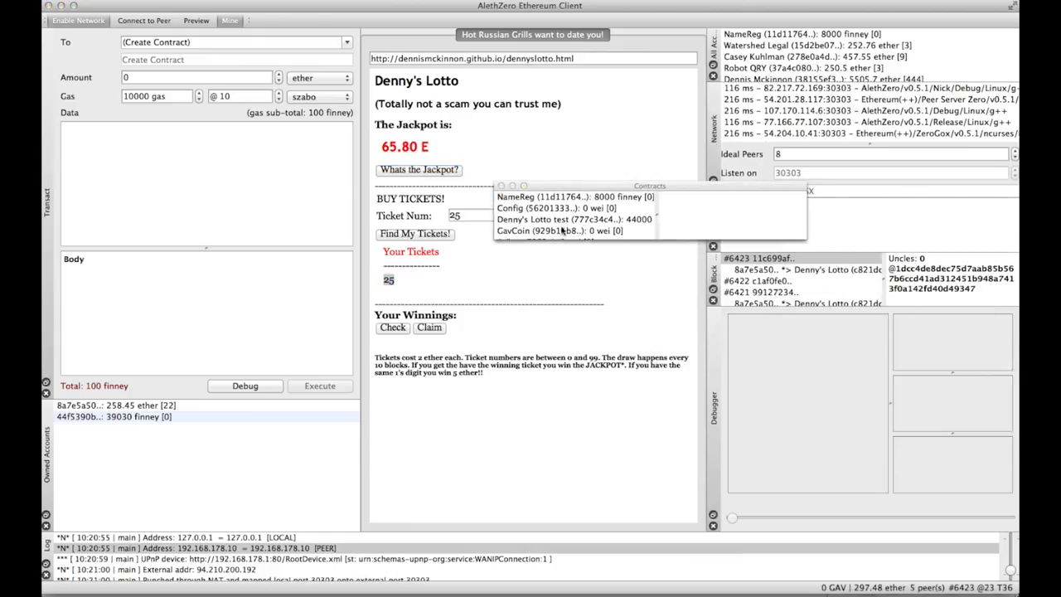
left_click_drag(562, 239, 570, 455)
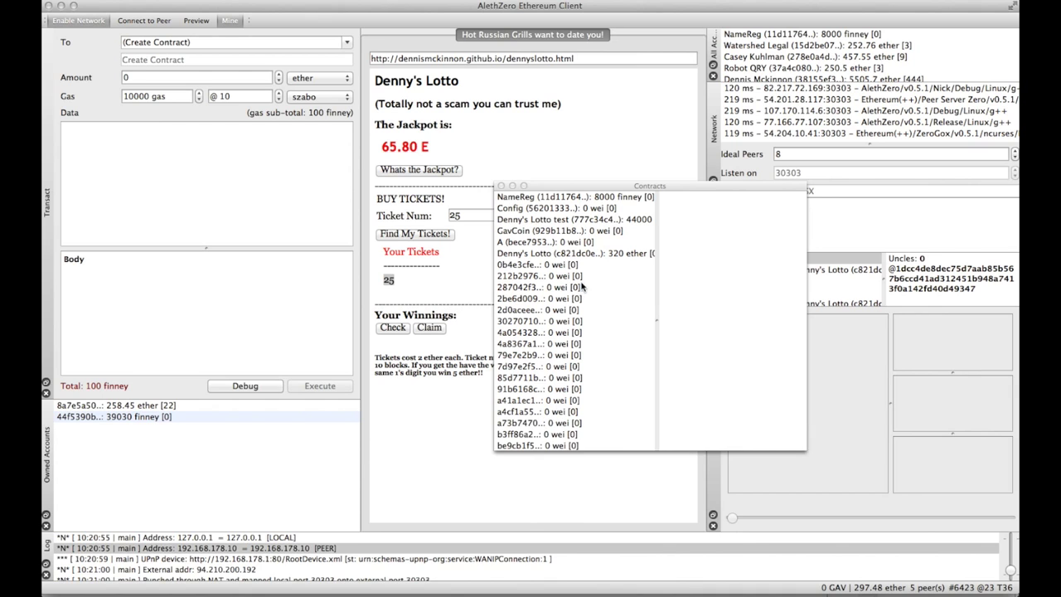
left_click(581, 252)
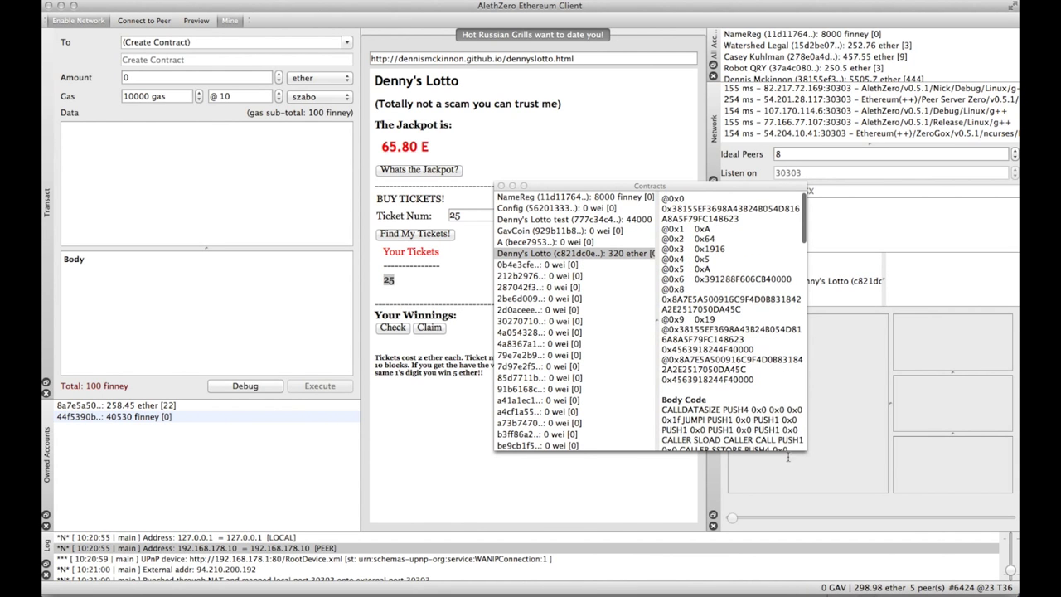
left_click(555, 256)
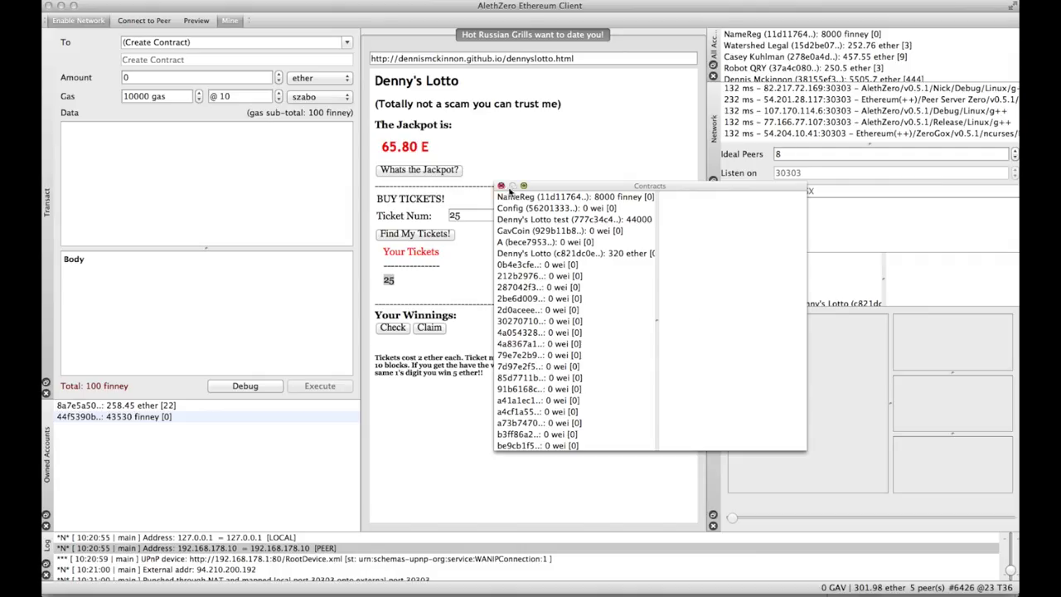
left_click(501, 186)
Step: Check the lottery winnings and highlight the amount won
left_click(392, 327)
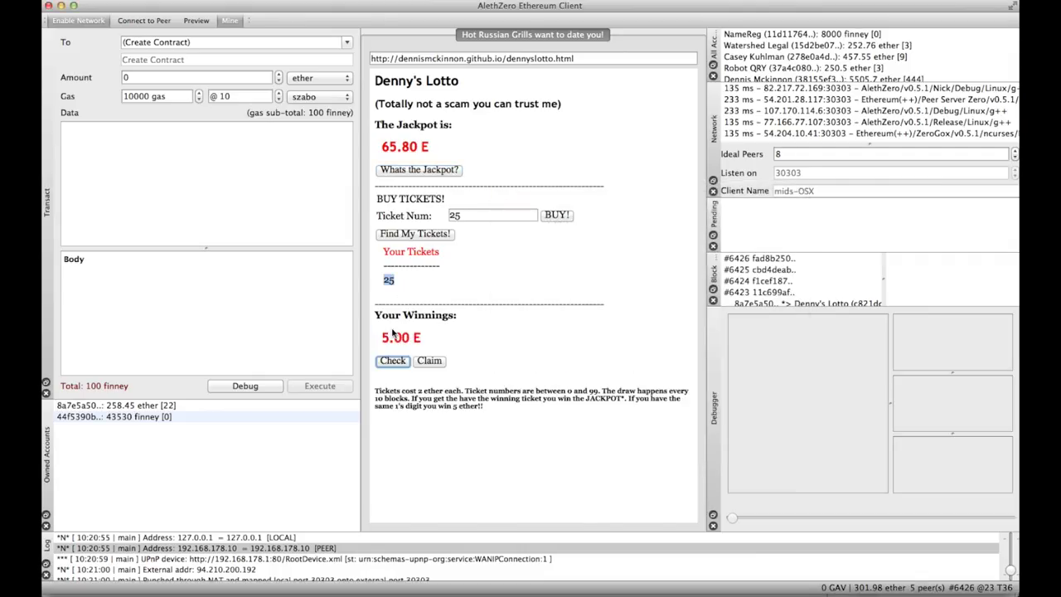
left_click_drag(422, 338, 378, 337)
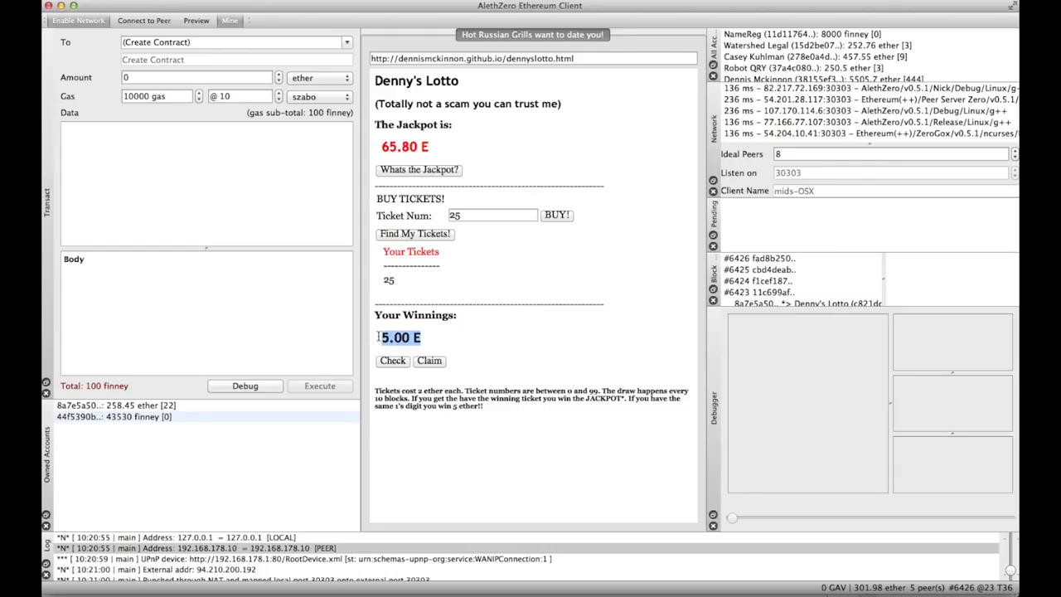
Step: Claim the lottery winnings and accept the confirmation request
left_click(432, 362)
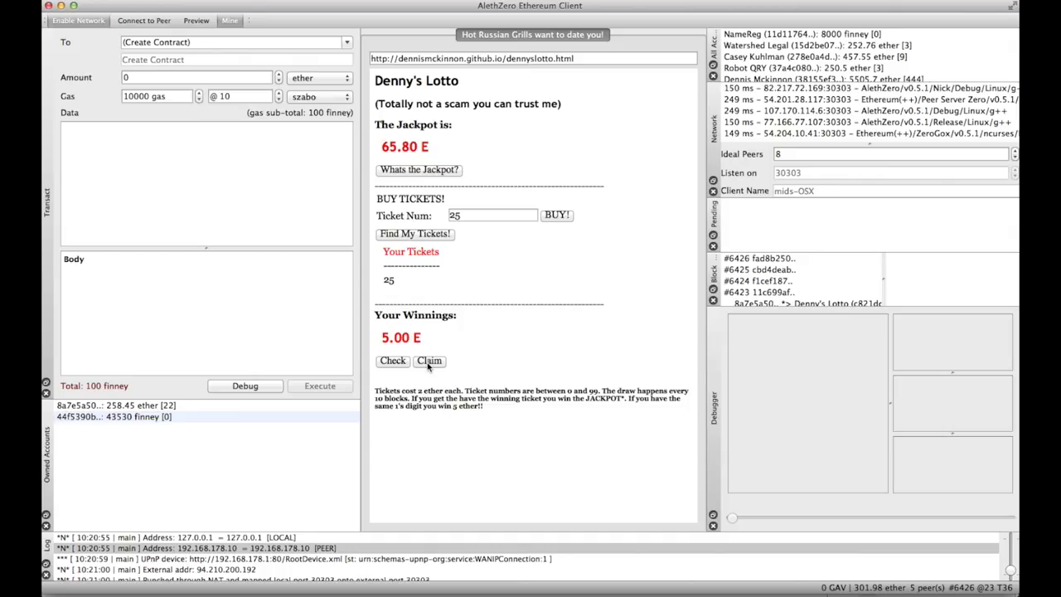
left_click(429, 361)
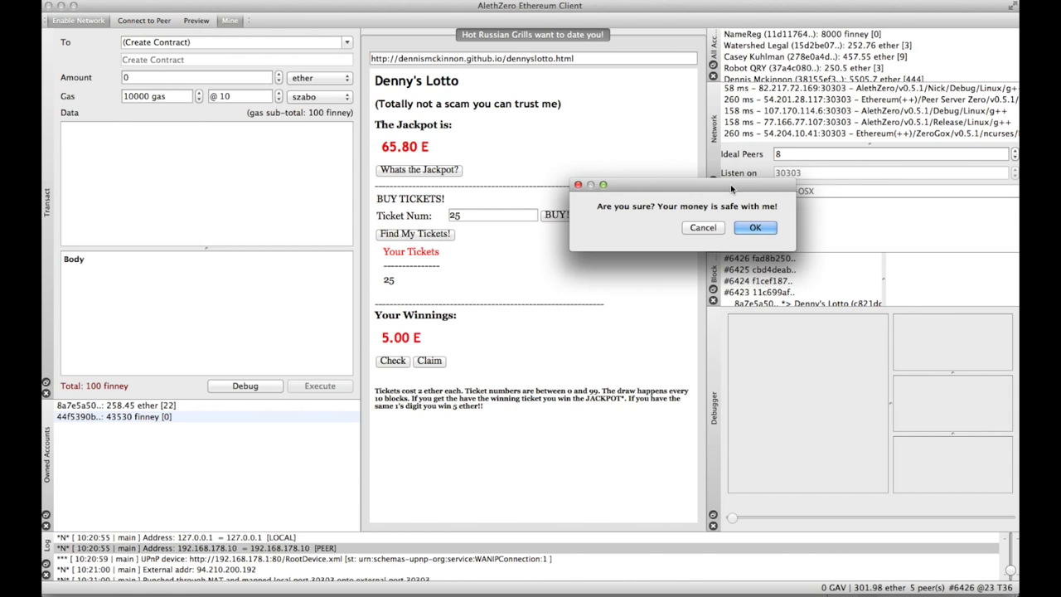
left_click(752, 229)
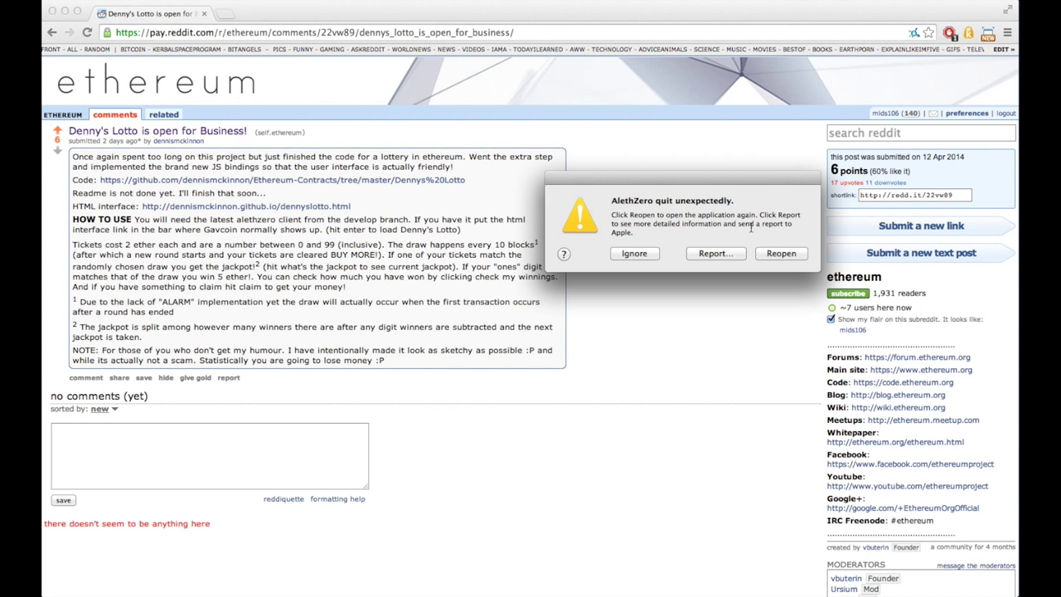
Step: Dismiss the crash report, switch to the terminal, and relaunch the client with ./build/alethzero/AlethZero.app/Contents/MacOS/AlethZero
left_click(635, 254)
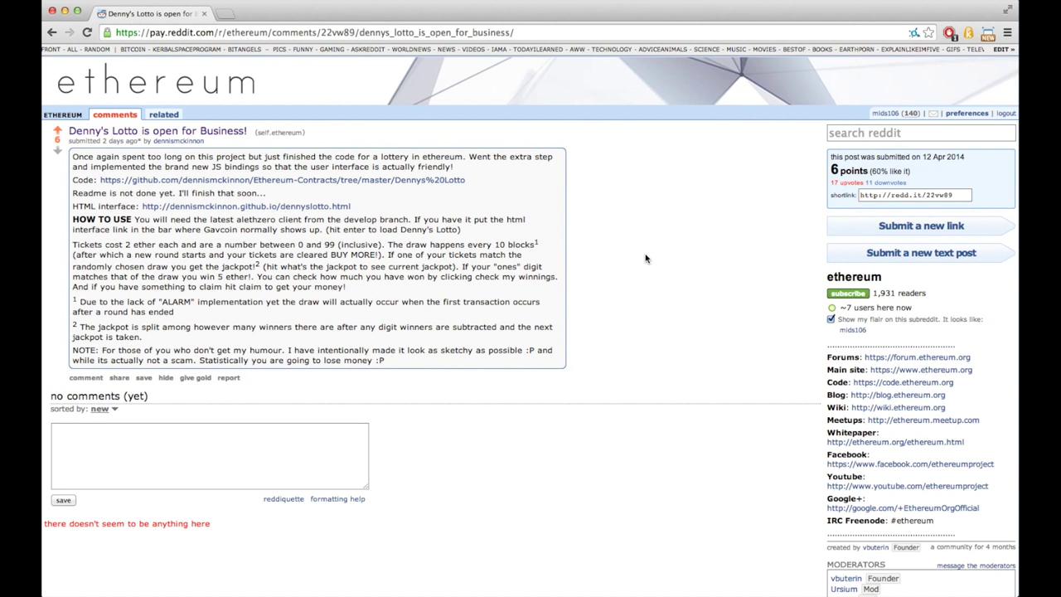
key("super+Tab")
key("super+Tab")
key("super+Tab")
key("super+Tab")
key("Up")
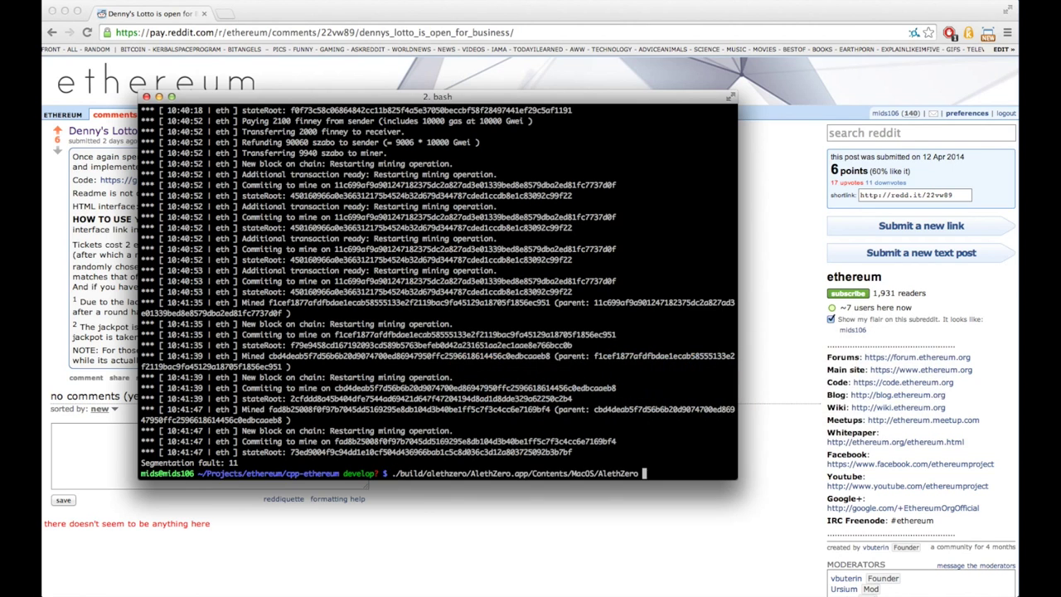
key("Return")
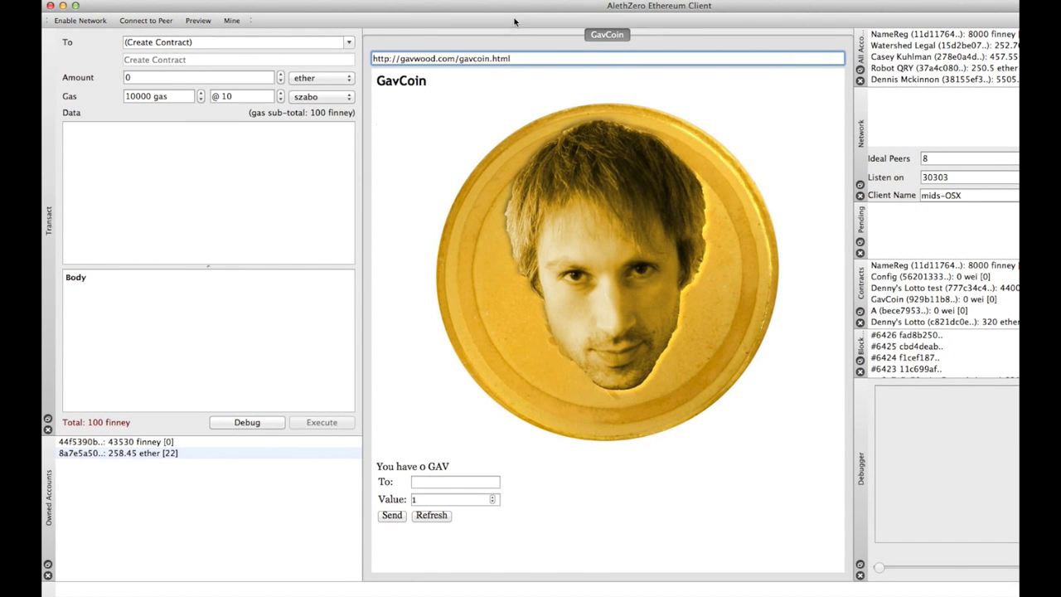
Step: Resize the reopened AlethZero window so that all its panels and the status bar fit on the screen
left_click_drag(1016, 593, 1013, 590)
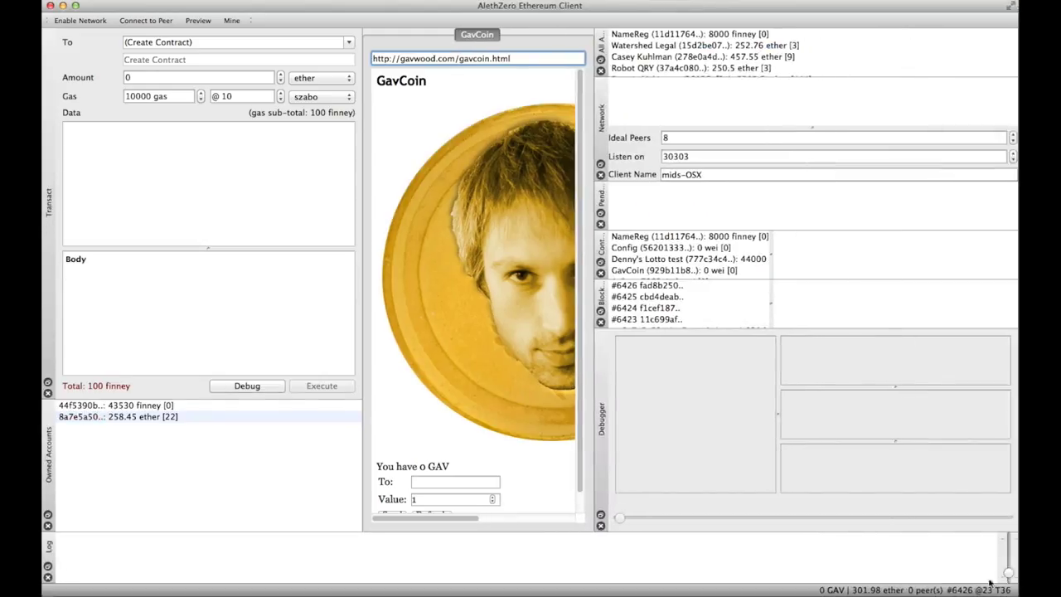
left_click(579, 408)
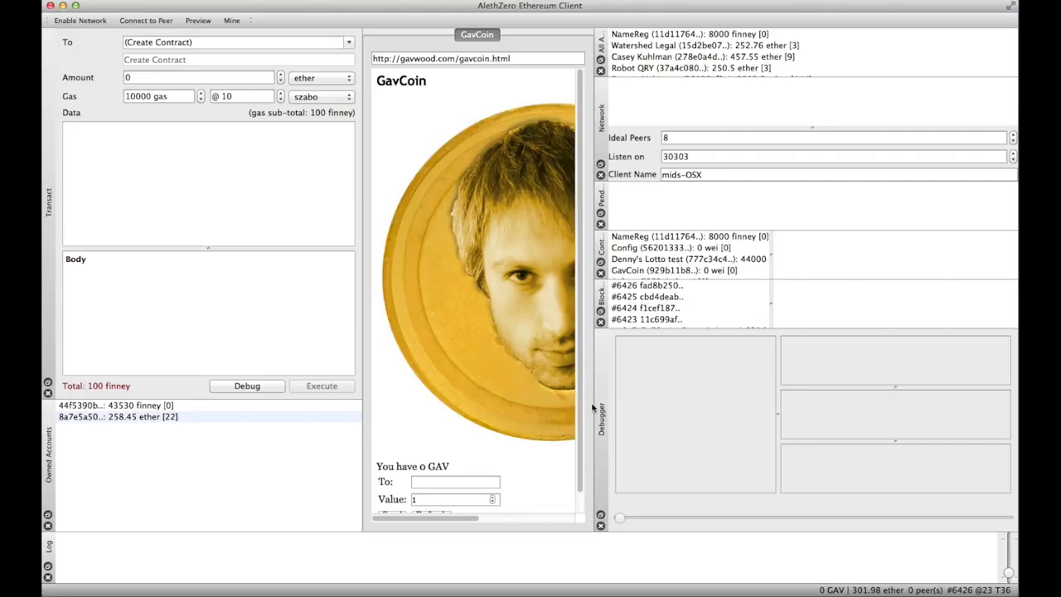
Step: Widen the web view, load the copied dennyslotto.html address in place of GavCoin, and find the purchased tickets
left_click_drag(599, 407, 761, 396)
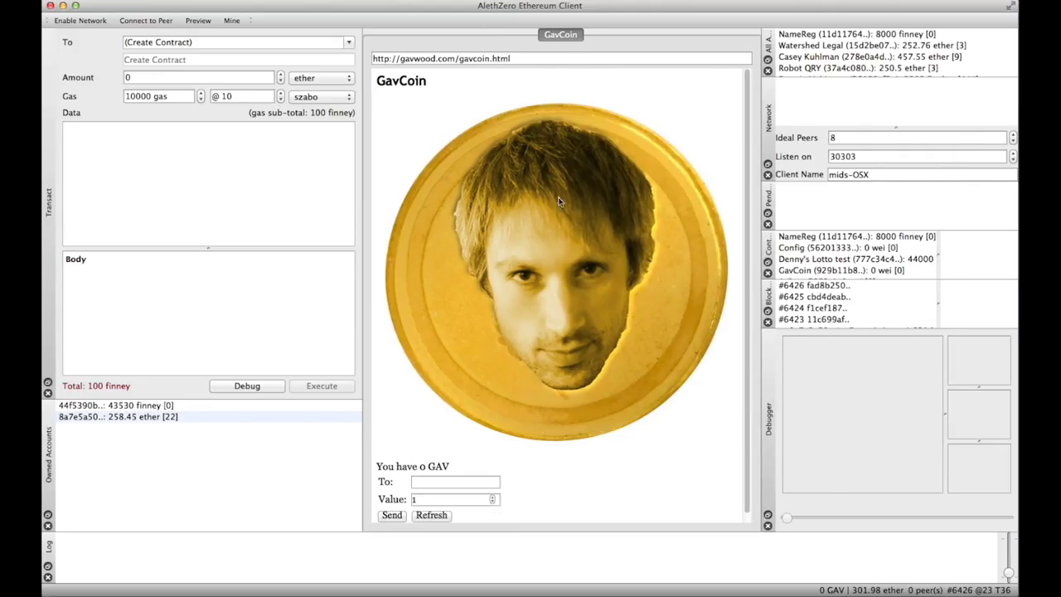
left_click(482, 58)
key("super+shift+v")
key("Down")
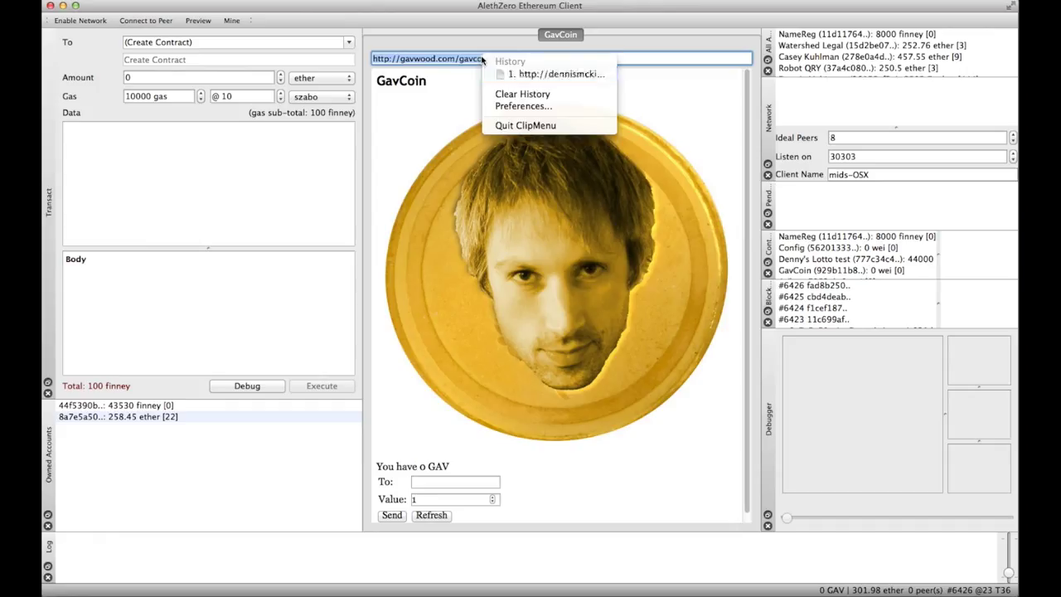
key("Return")
key("Return")
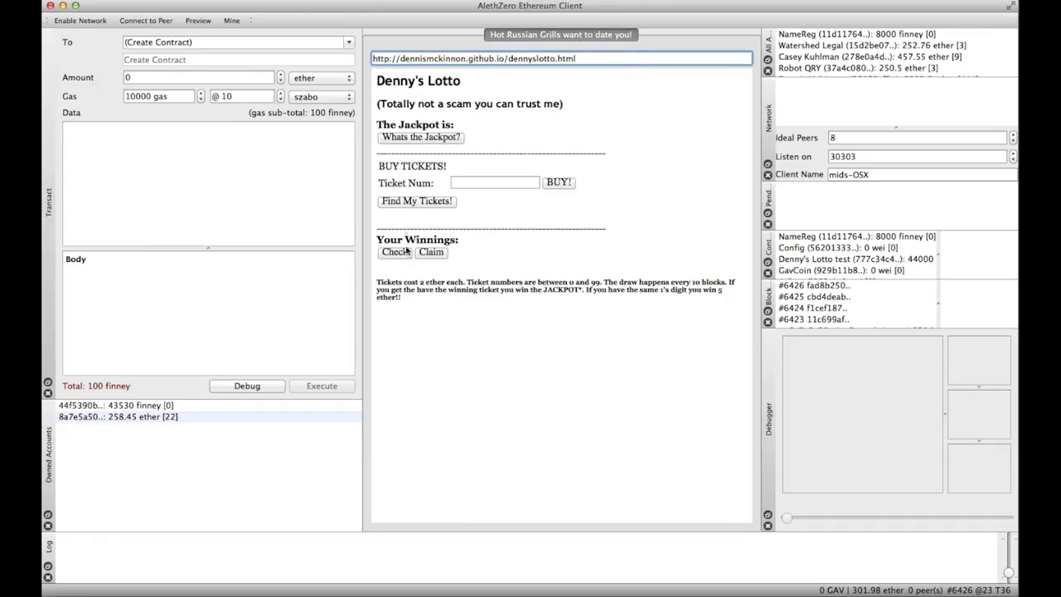
left_click(401, 207)
left_click(402, 207)
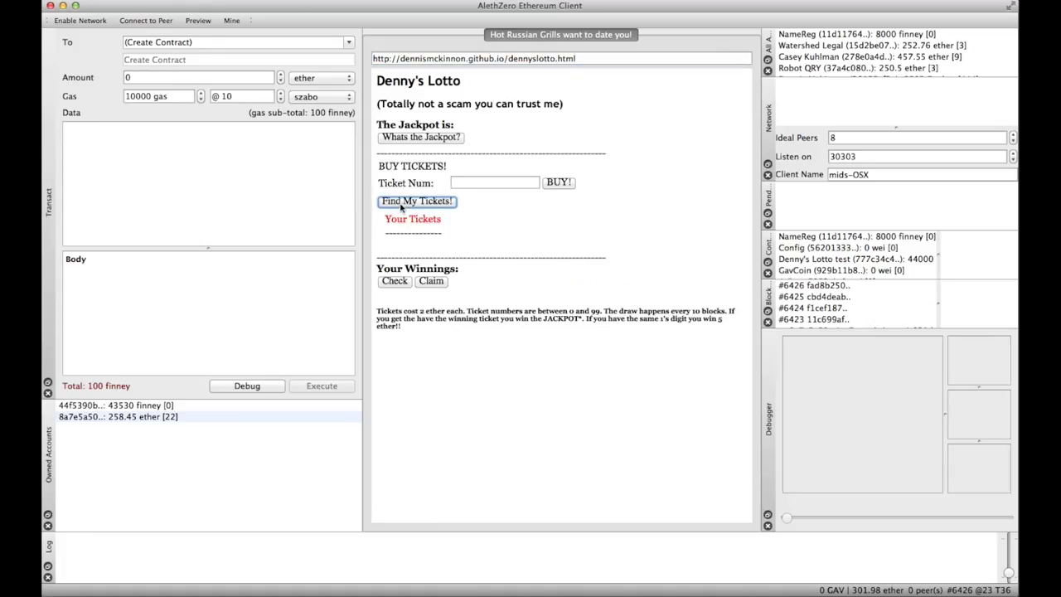
Step: Connect to peer 54.201.28.117:30303, allowing incoming network connections for AlethZero, and start mining
left_click(154, 23)
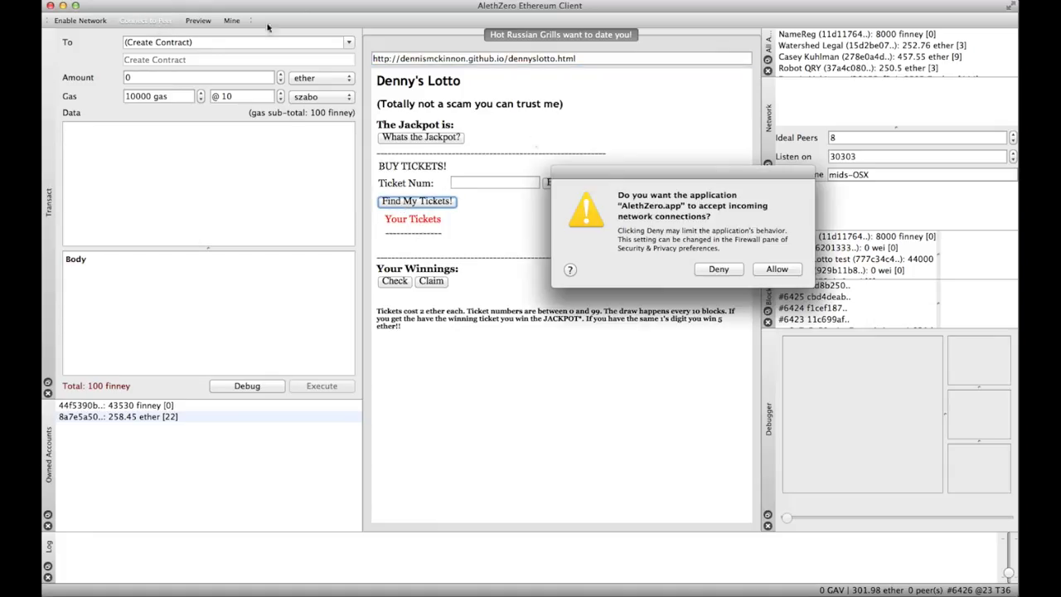
left_click(770, 269)
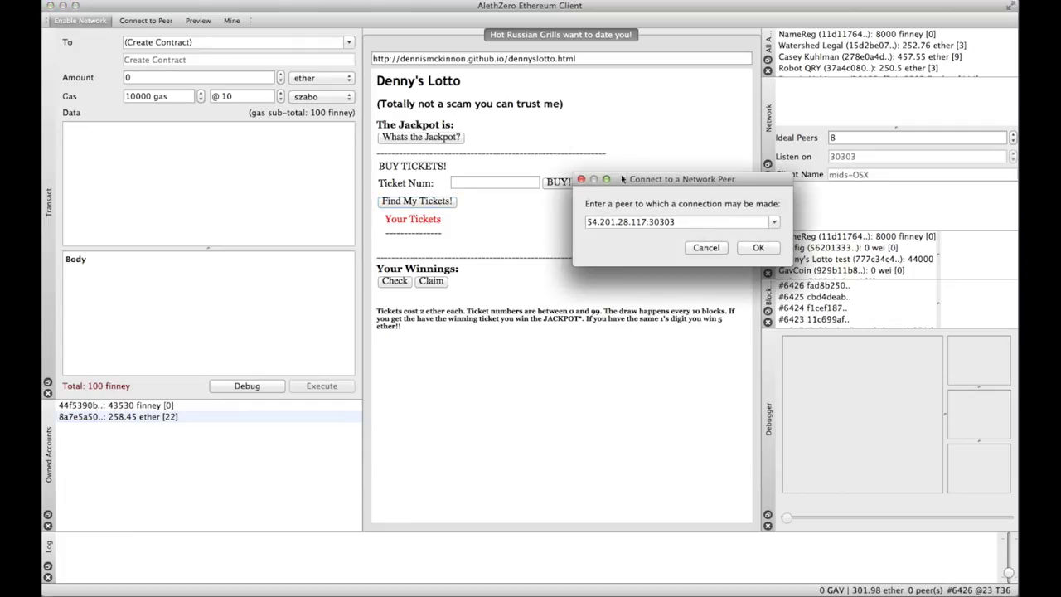
left_click(758, 248)
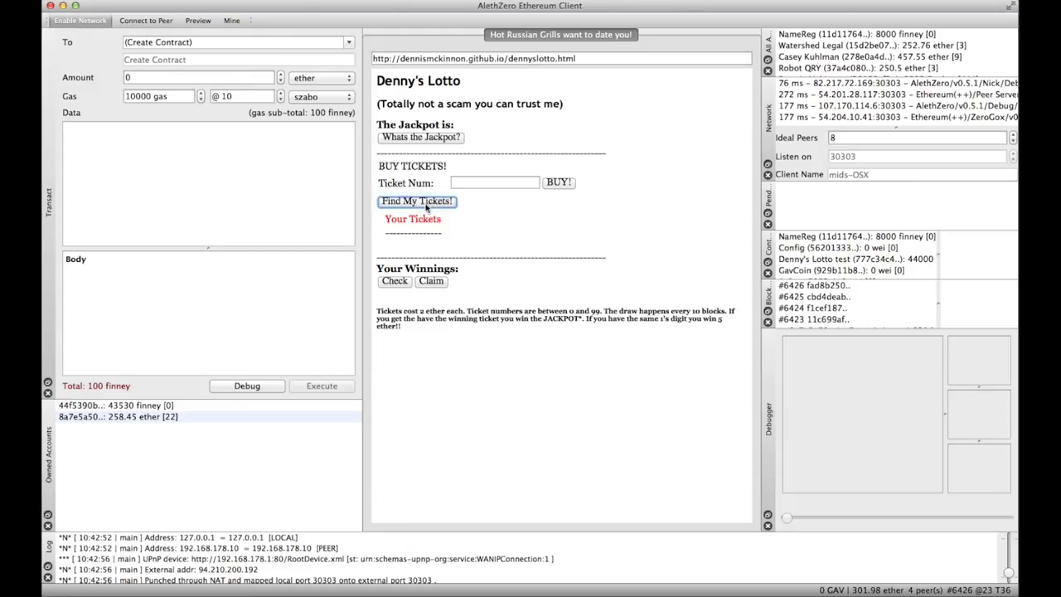
left_click(232, 21)
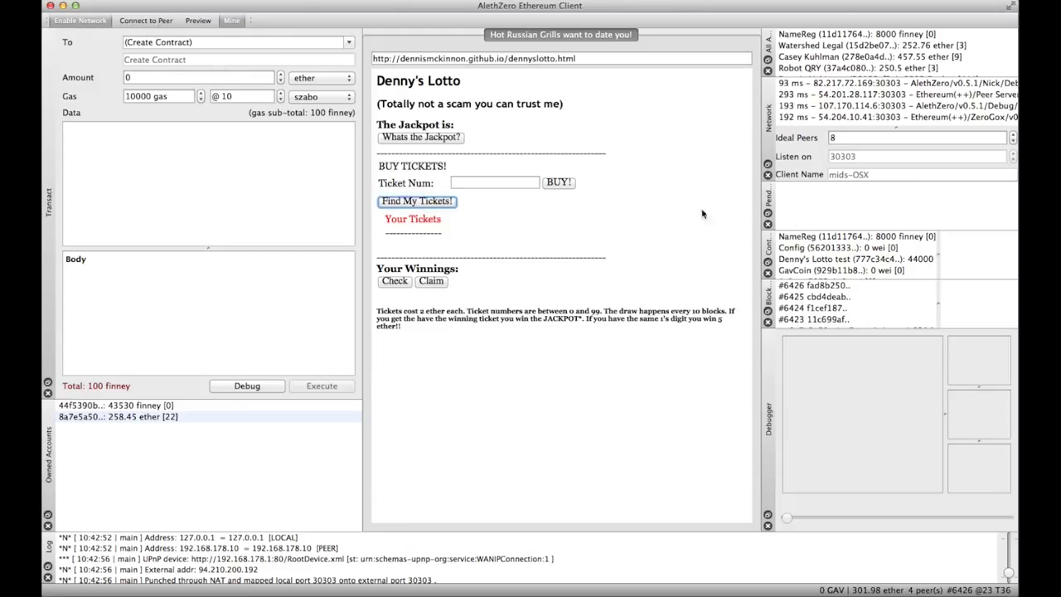
Step: Move the account with 22 transactions to the first place among the owned accounts and find its lottery tickets
left_click(440, 206)
left_click(145, 416)
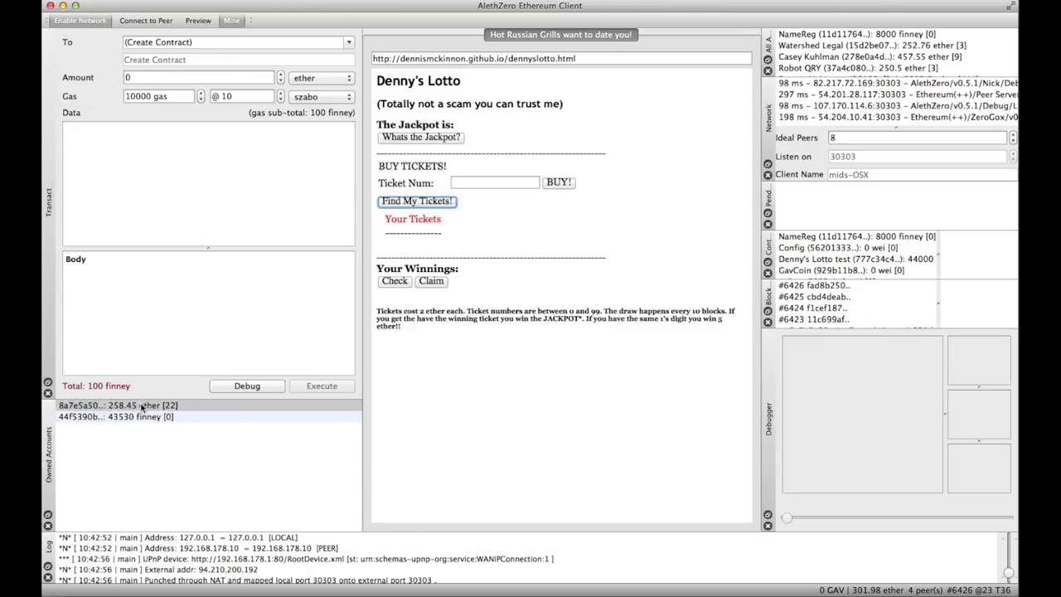
left_click(450, 203)
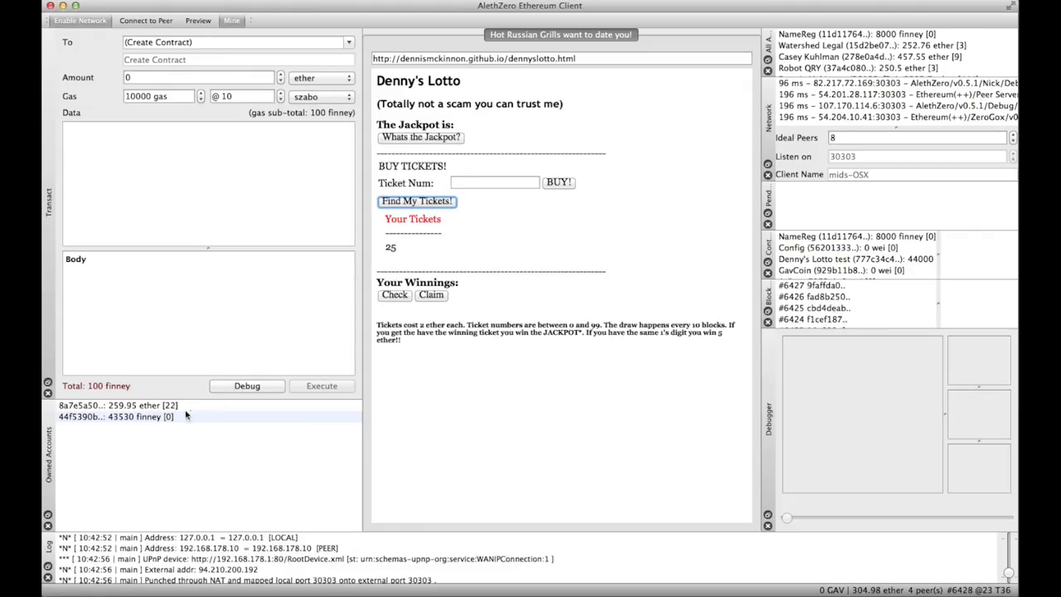
Step: Put the account holding 43530 finney first among the owned accounts and find the lottery tickets for it
left_click(145, 417)
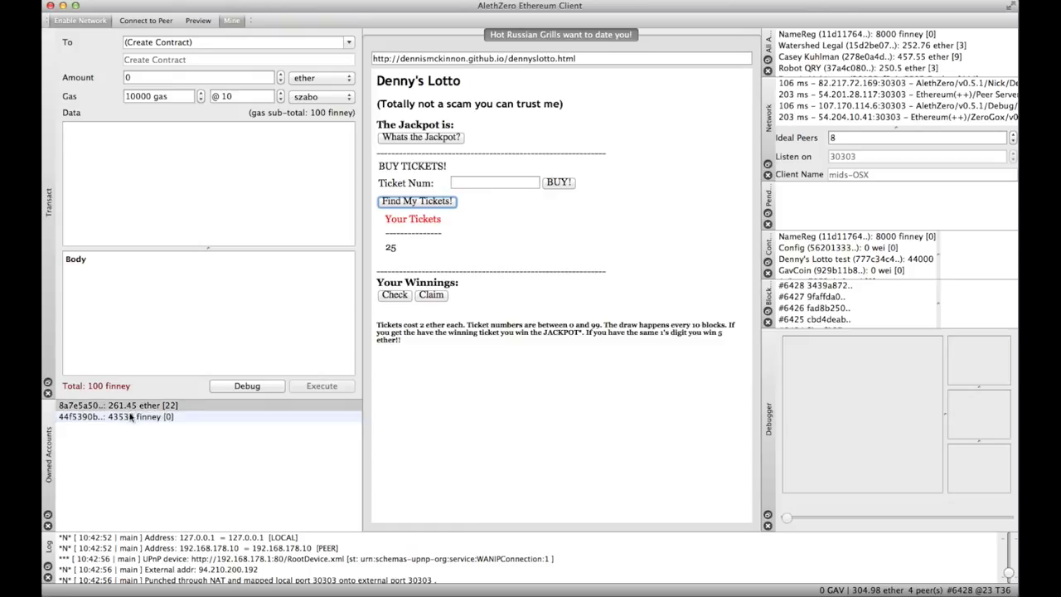
left_click(128, 405)
left_click(129, 417)
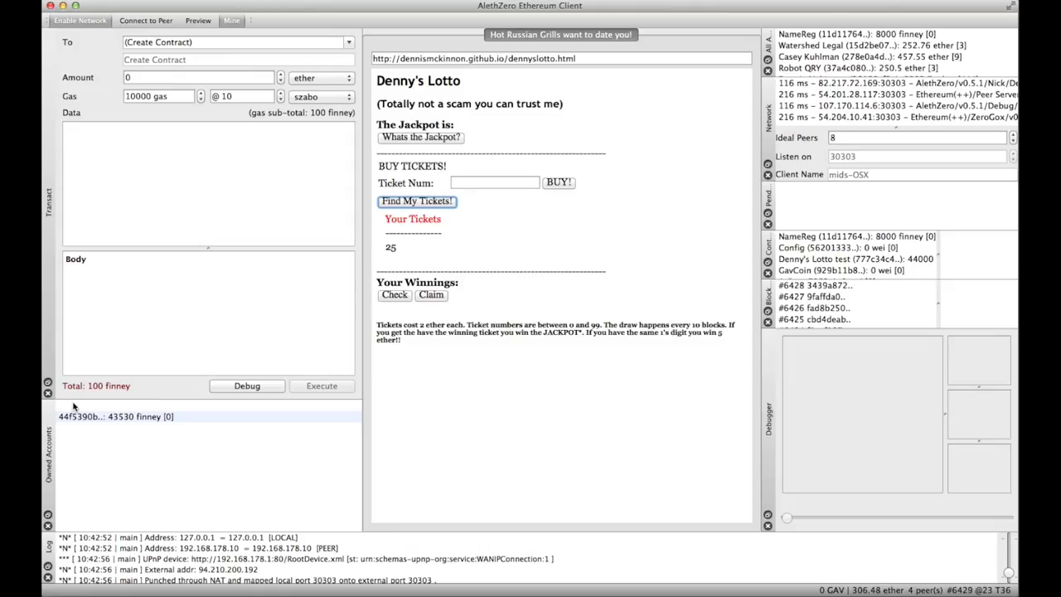
left_click(83, 405)
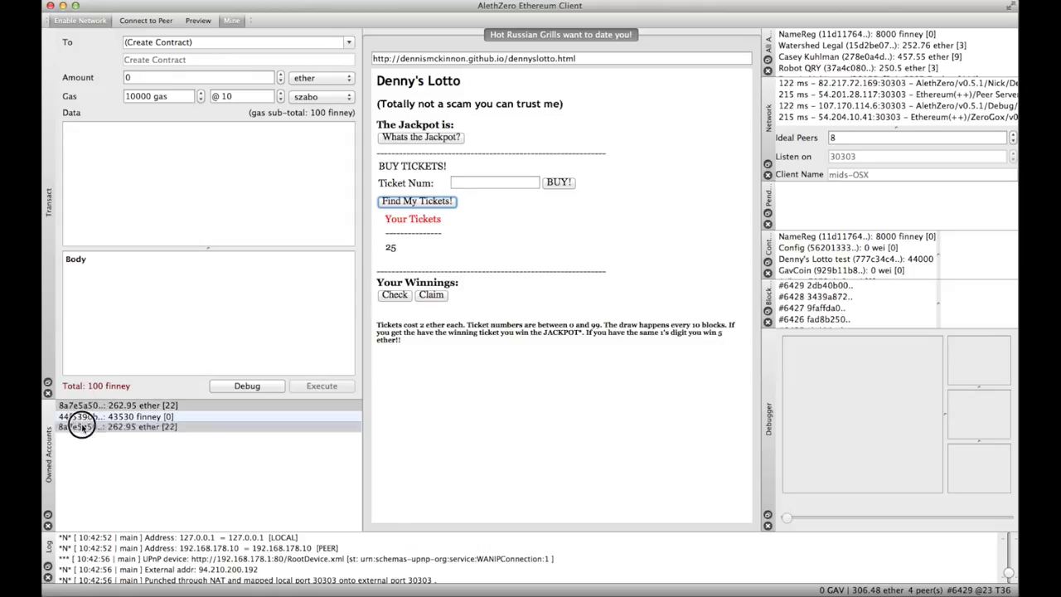
left_click(79, 408)
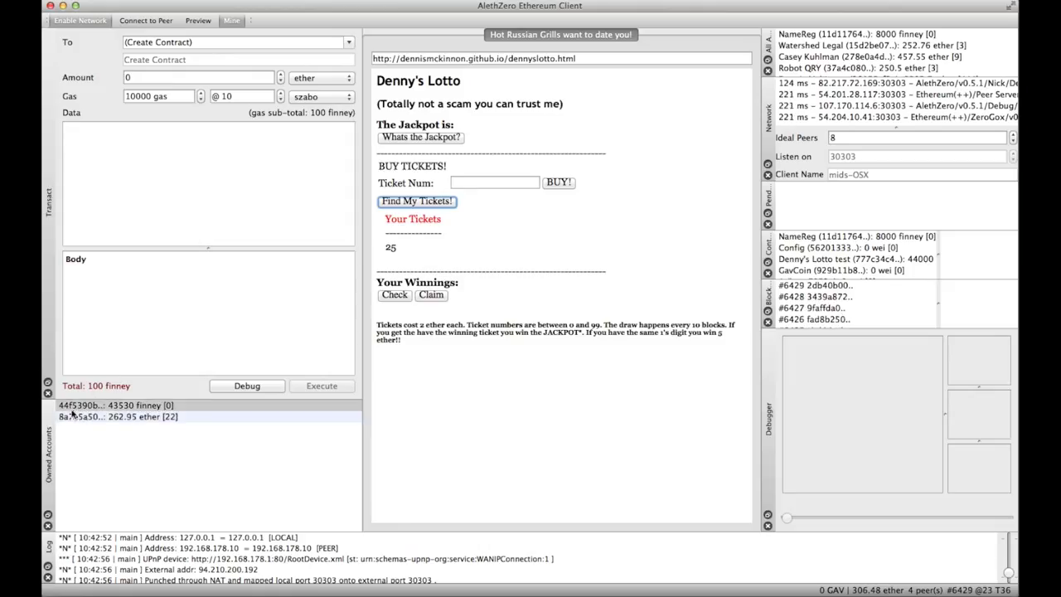
left_click(425, 203)
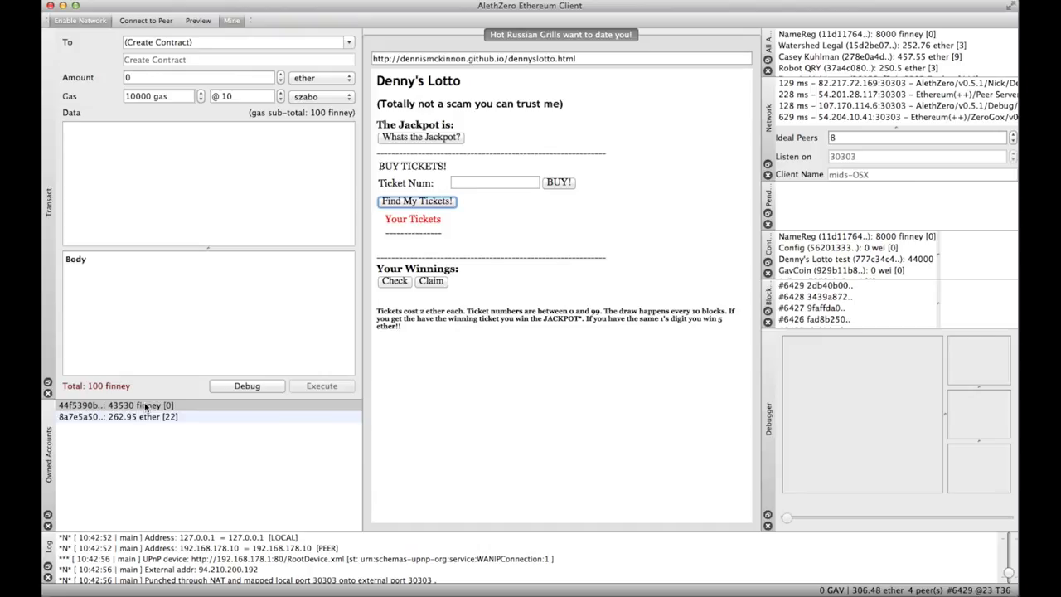
Step: Reorder the owned accounts so that the one with 22 transactions is first again
left_click(118, 418)
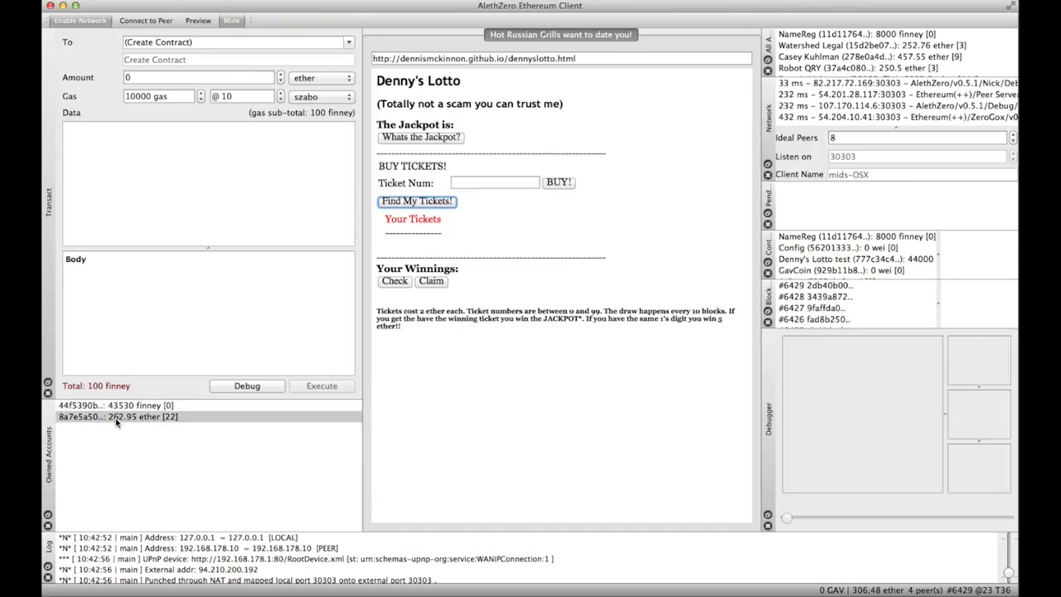
left_click(113, 417)
left_click(87, 416)
left_click(85, 407)
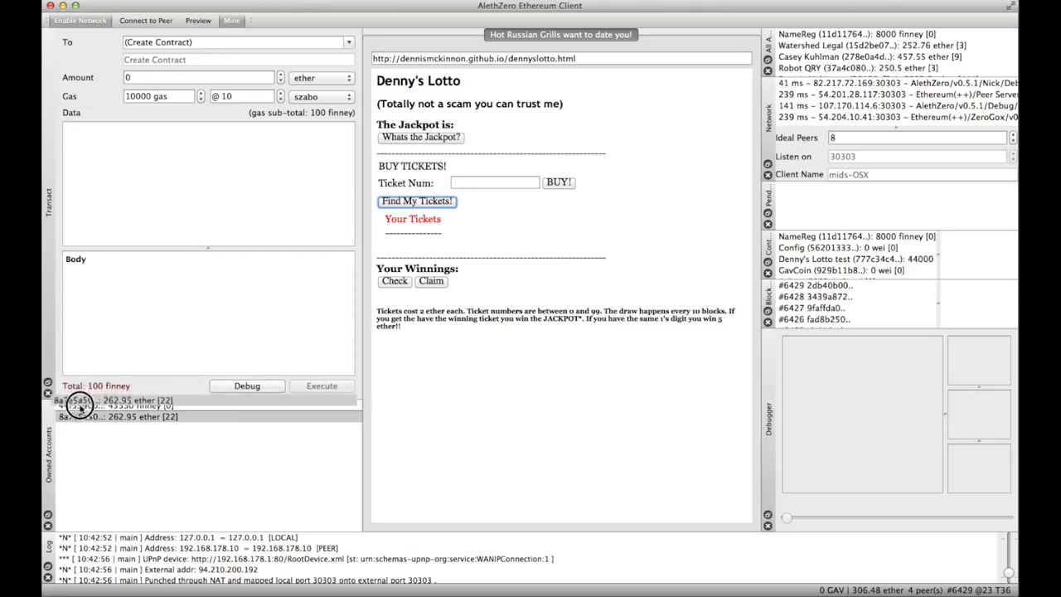
left_click_drag(80, 407, 81, 428)
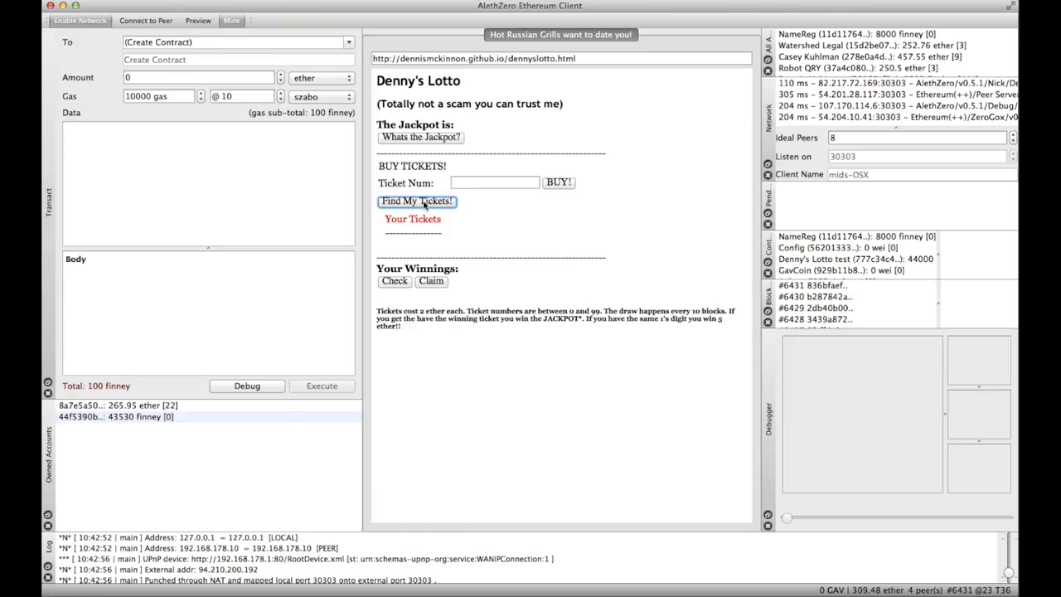
Step: Find the lottery tickets of the first account, then check its winnings and highlight the amount
left_click(424, 203)
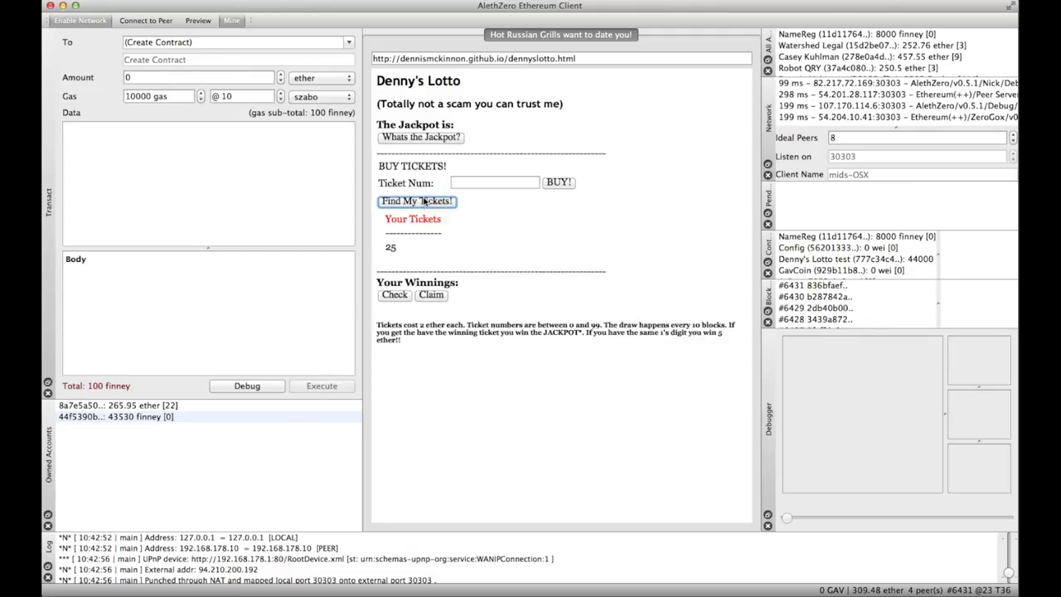
left_click(399, 295)
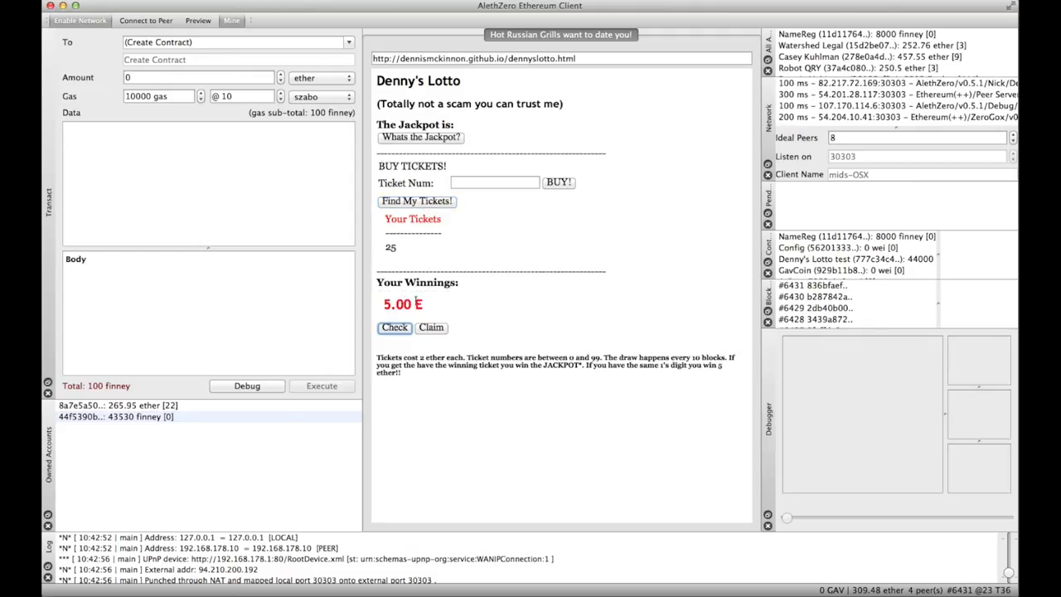
left_click_drag(424, 306, 385, 304)
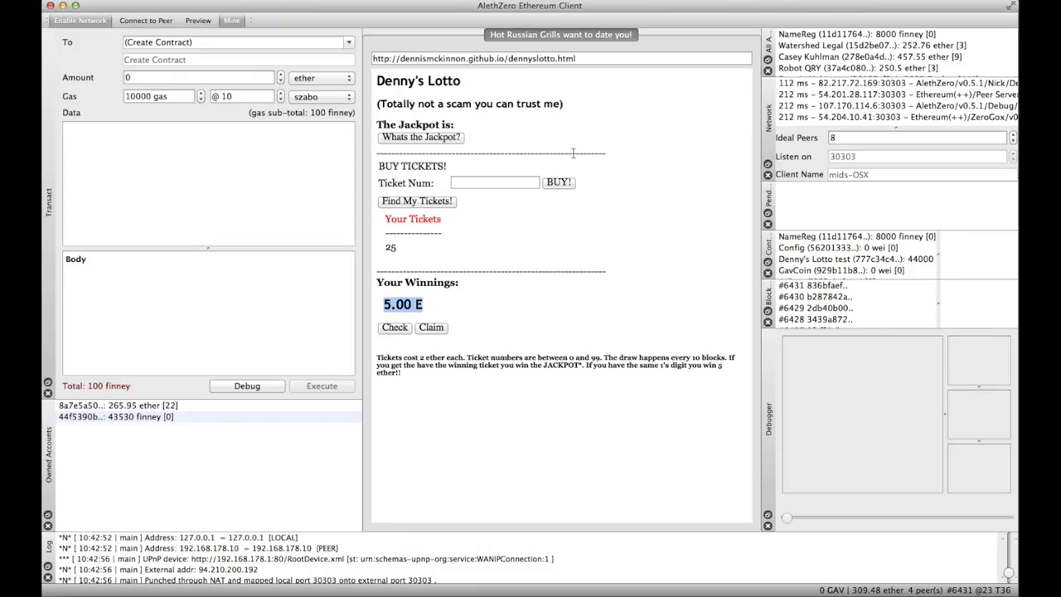
Step: Switch to the Chrome browser and open the GitHub code link in the Denny's Lotto Reddit post
key("super+Tab")
key("super+Tab")
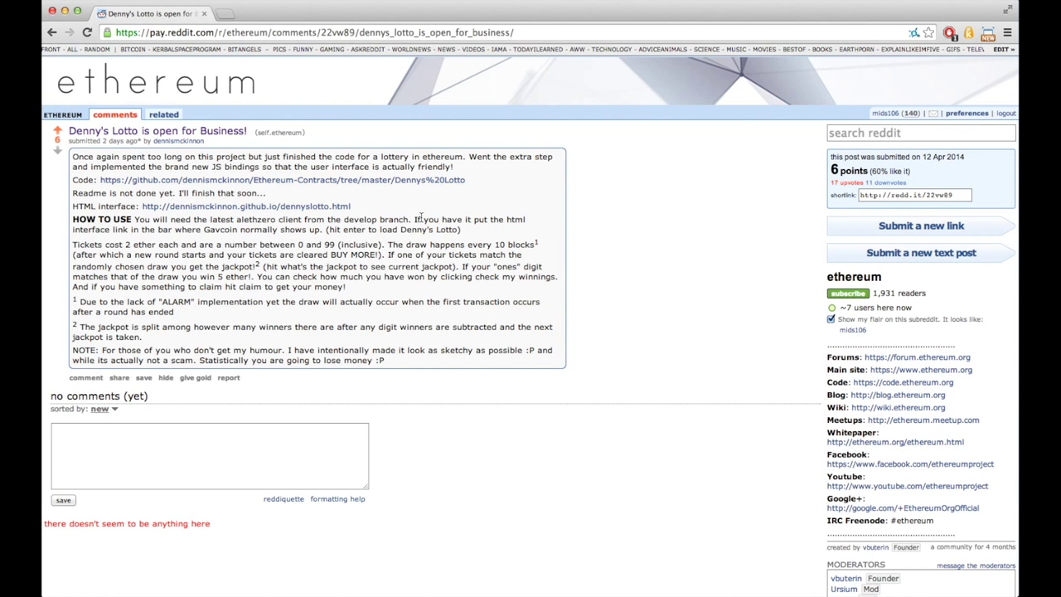
left_click(312, 182)
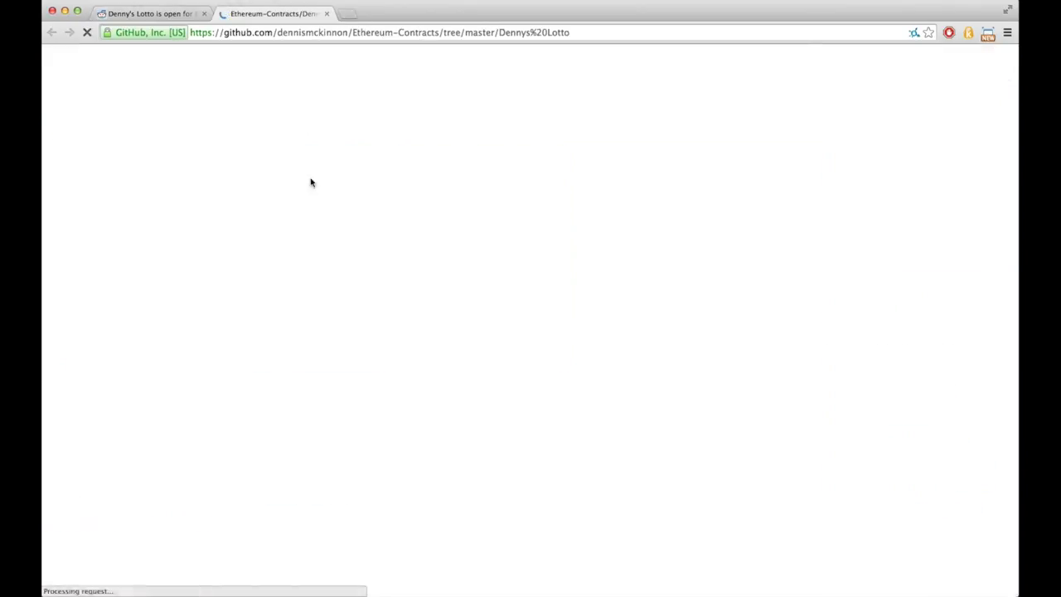